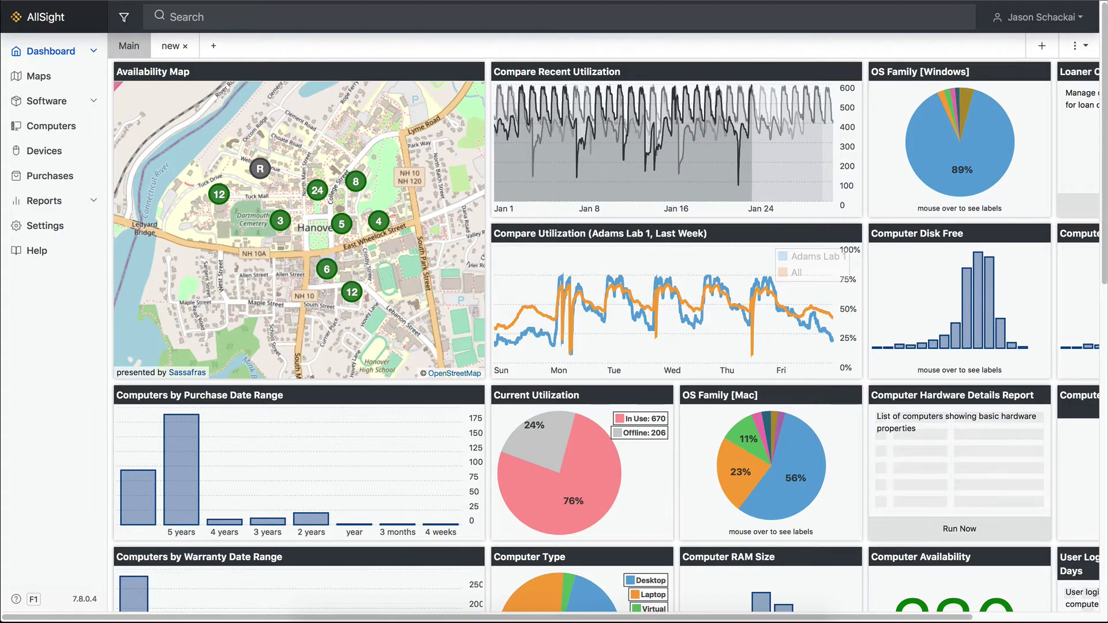
# - Open and then close the location filter list on the dashboard
pyautogui.click(132, 22)
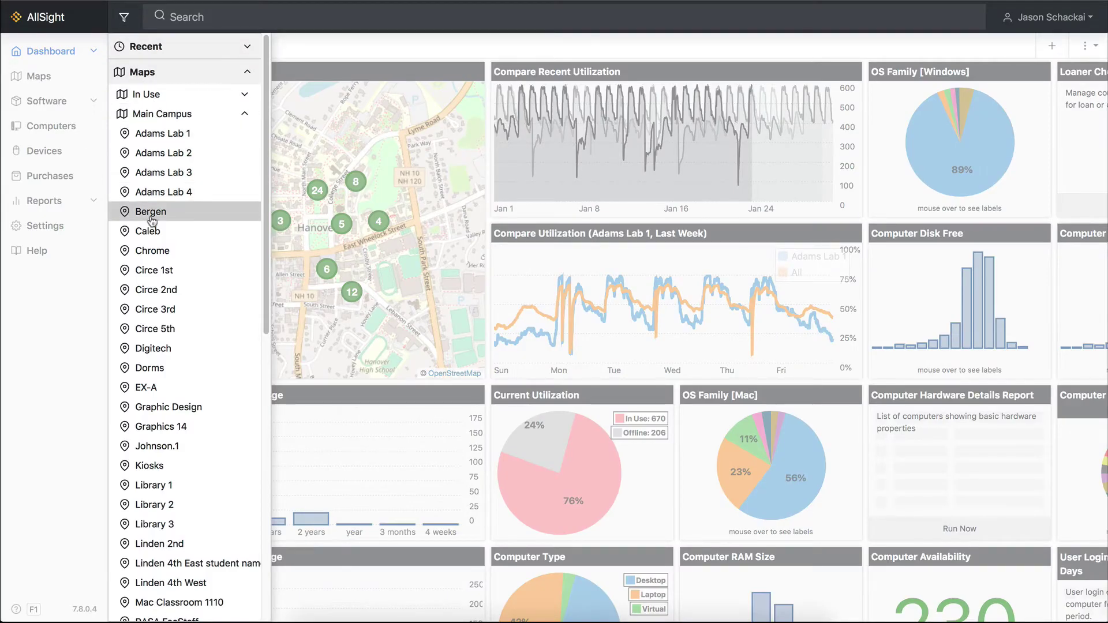
pyautogui.click(136, 14)
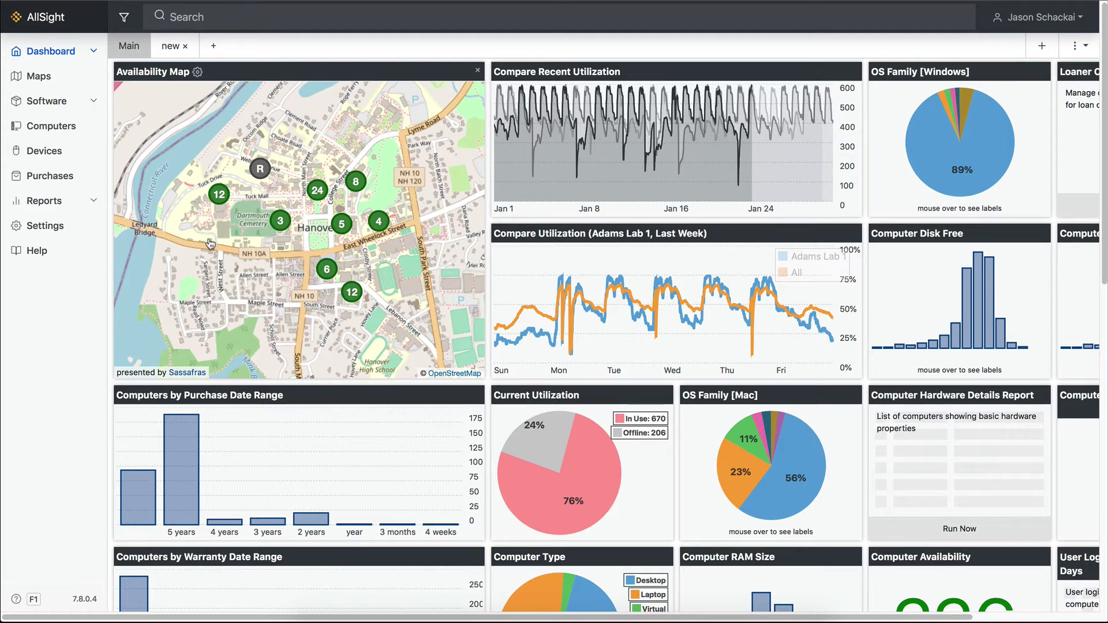
# - Turn on the Loaner Checkout checkbox under Settings > Extras
pyautogui.click(61, 230)
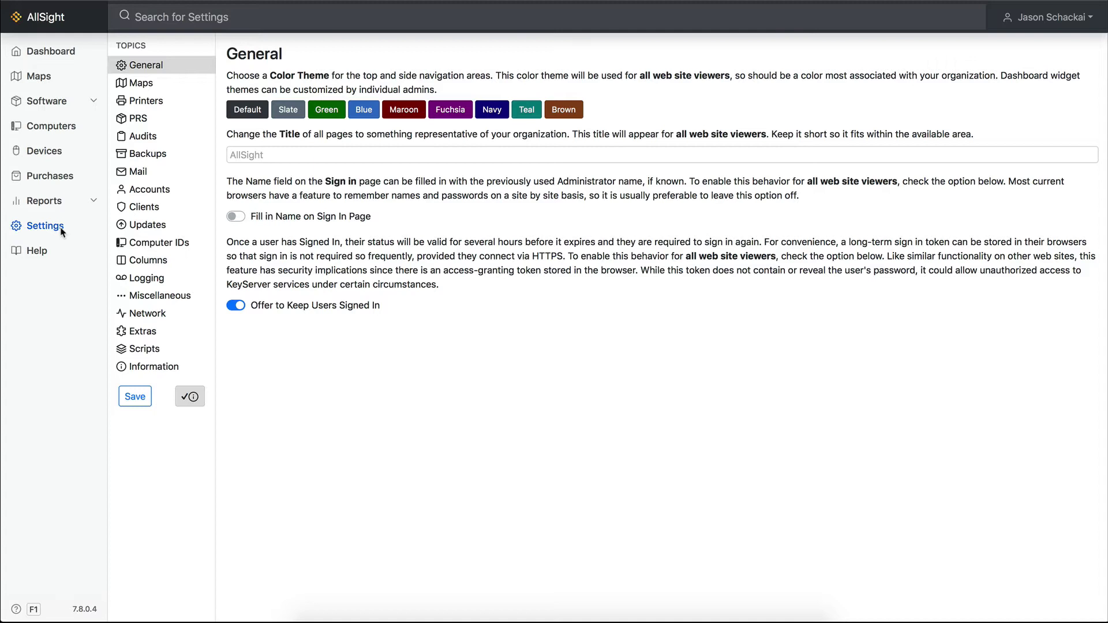
pyautogui.click(152, 337)
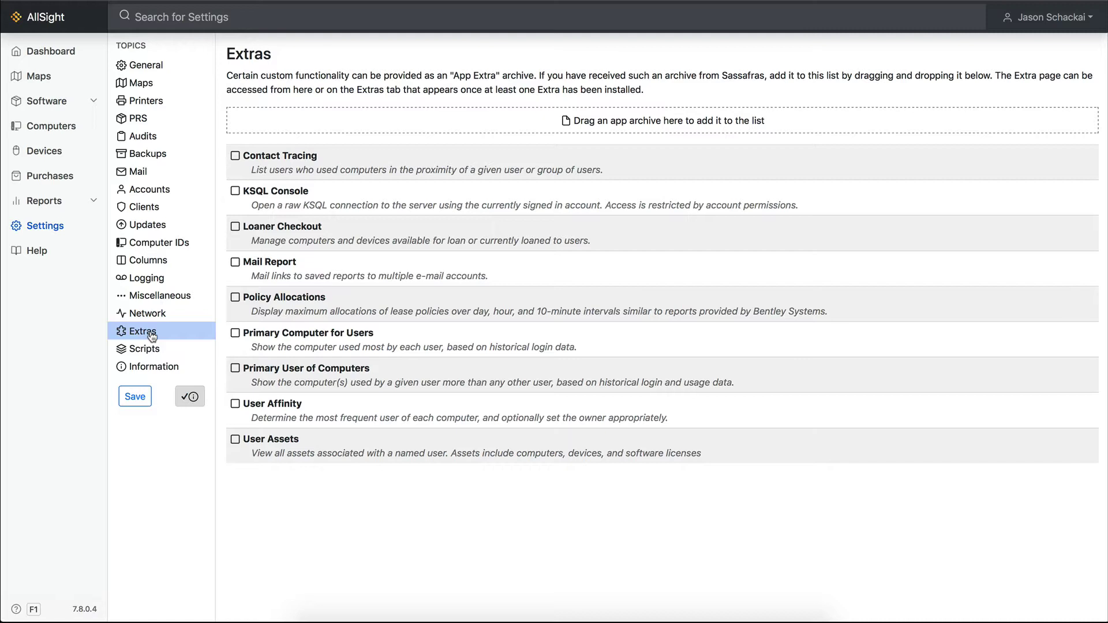
pyautogui.click(235, 226)
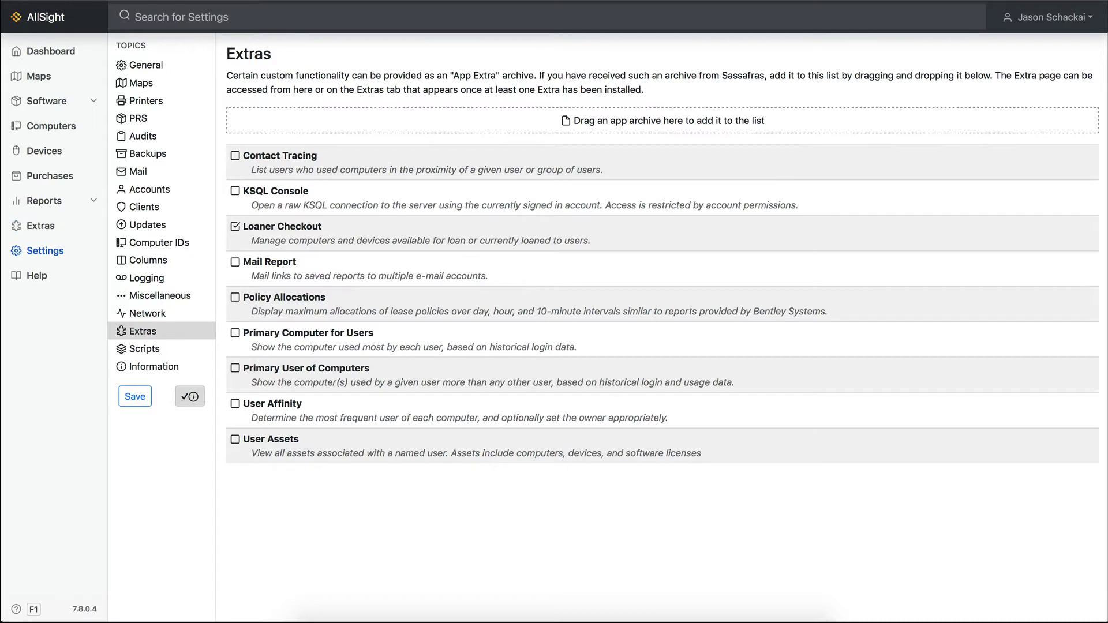
# - Open the Loaner Checkout card from the installed Extras page
pyautogui.click(44, 227)
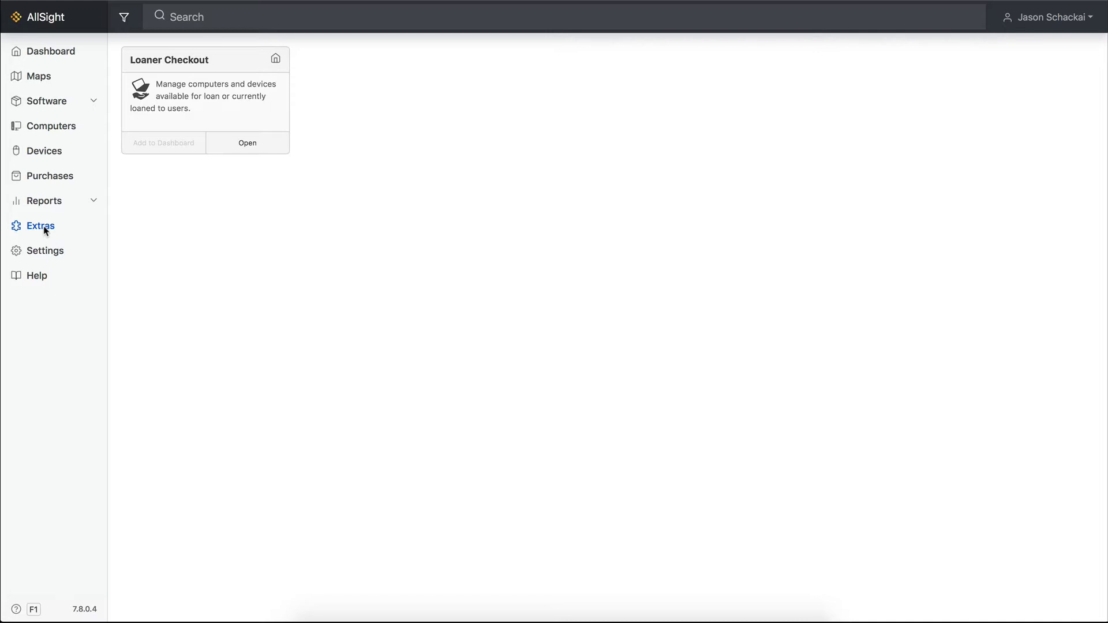
pyautogui.click(244, 144)
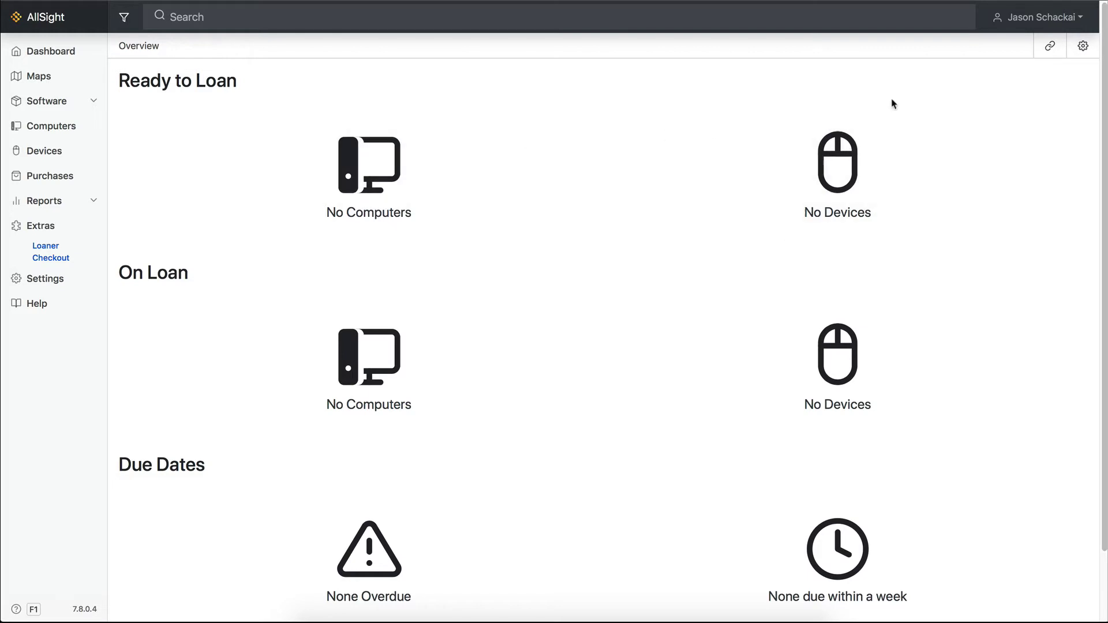
# - Open the Loaner Checkout settings and keep Stocked as the available-for-loan status
pyautogui.click(1080, 48)
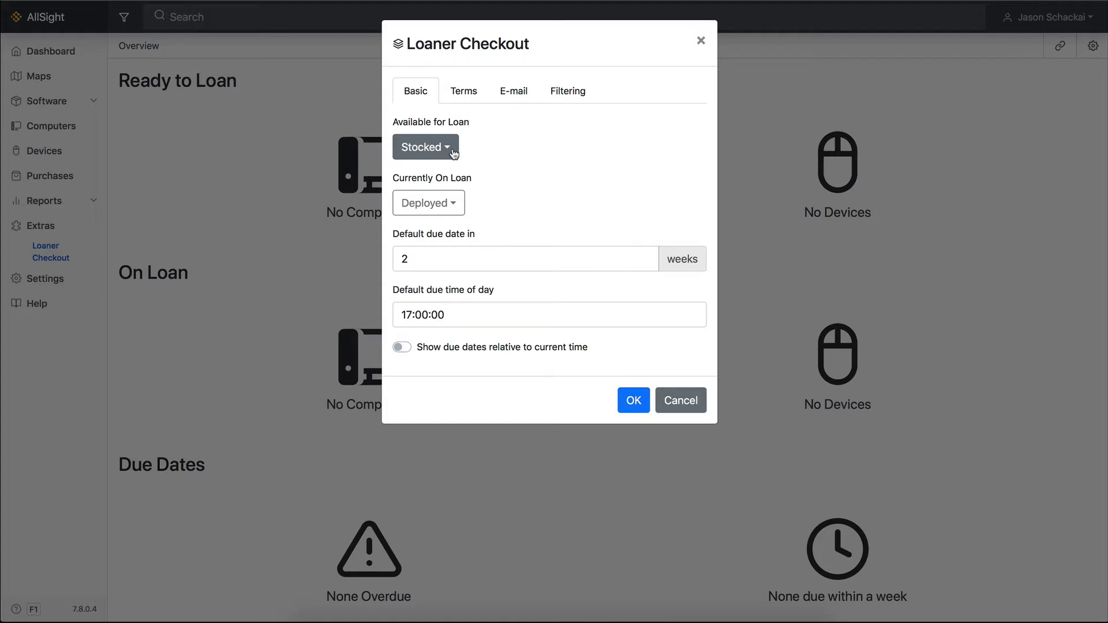
pyautogui.click(454, 154)
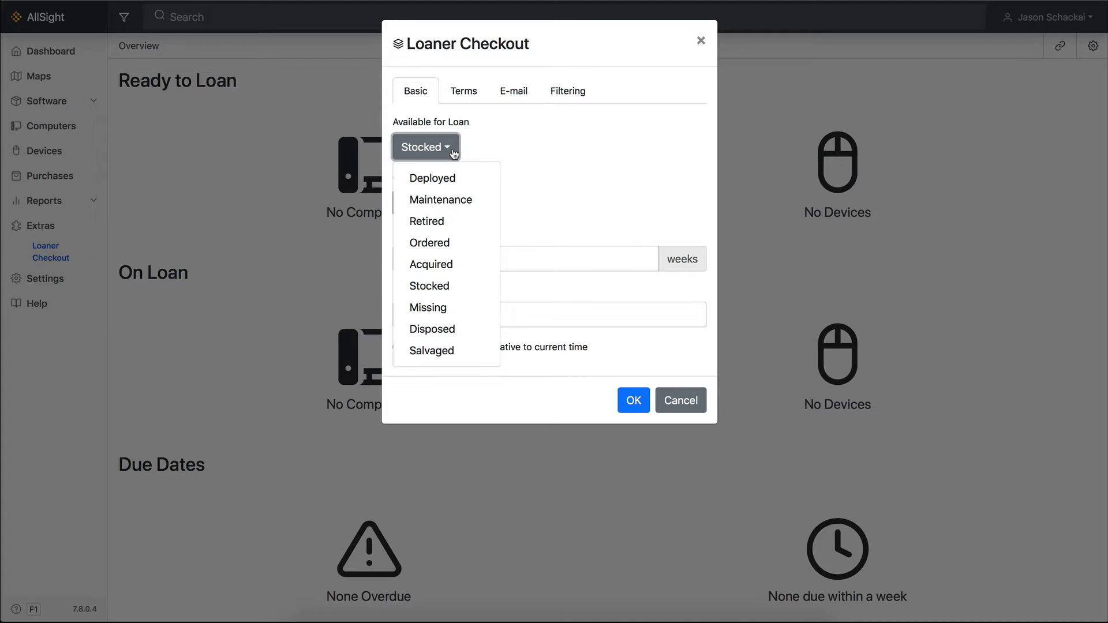
pyautogui.click(454, 153)
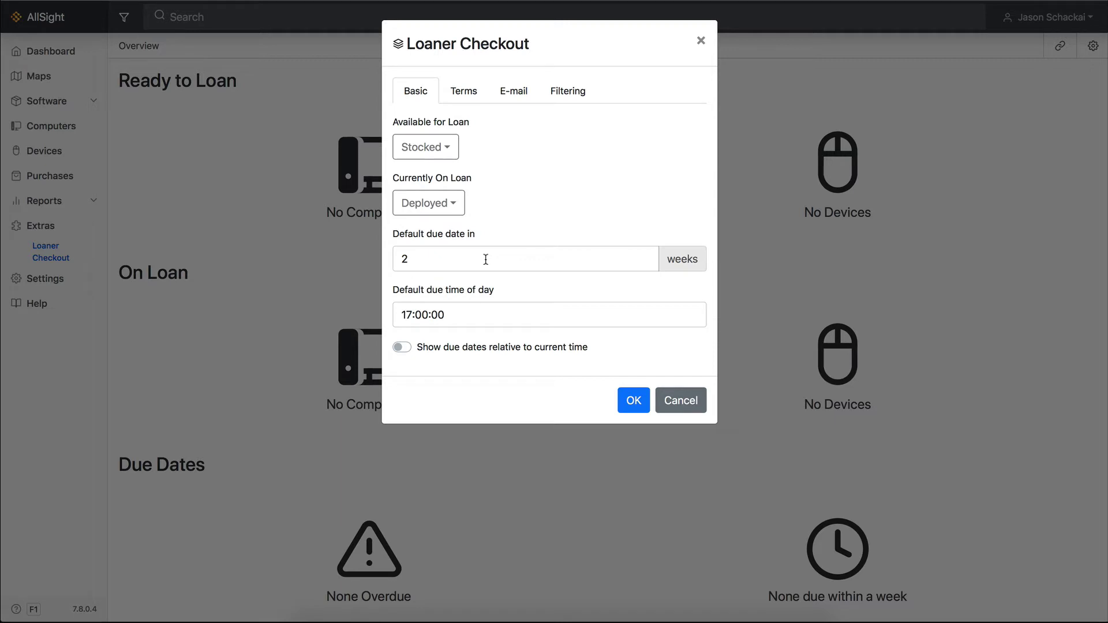
# - Review the Terms fields and the E-mail subject, Cc and Bcc fields without changes
pyautogui.click(458, 90)
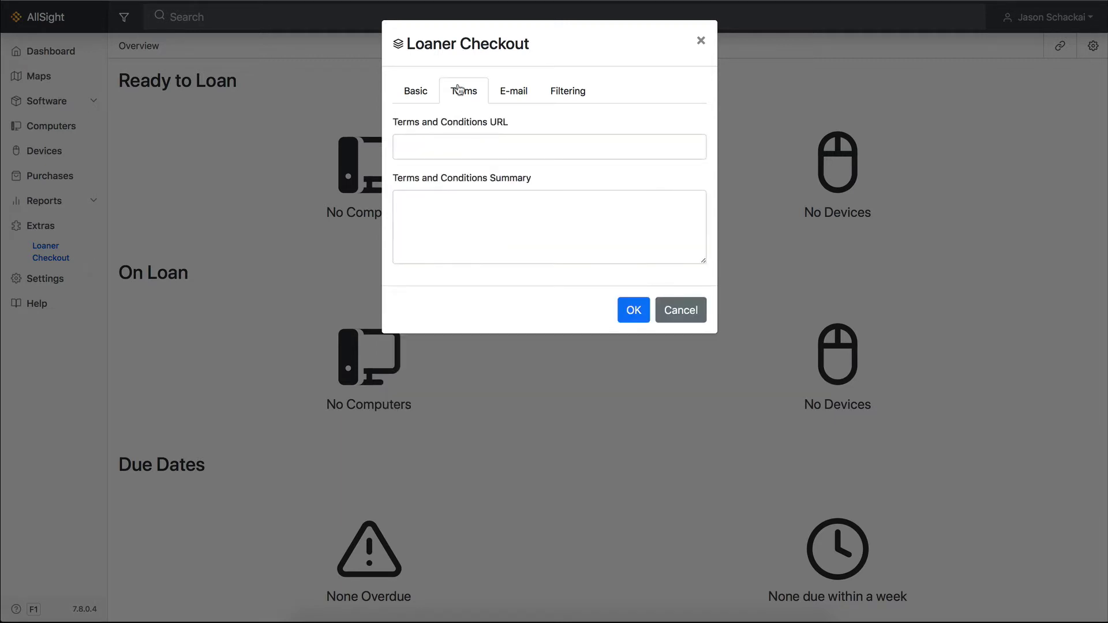
pyautogui.click(461, 143)
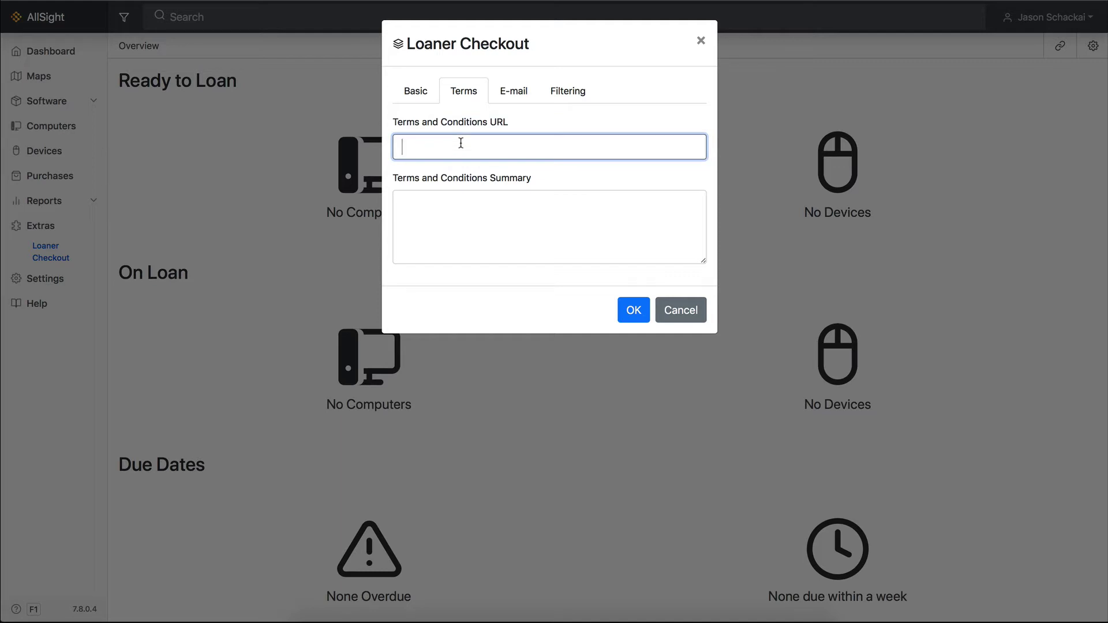
pyautogui.click(464, 199)
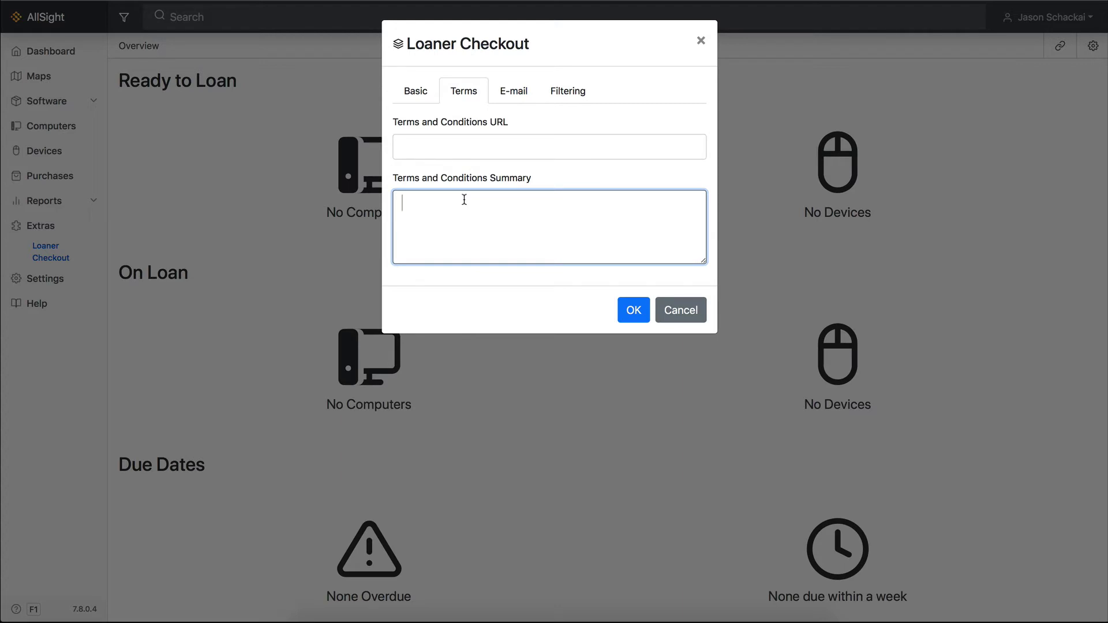
pyautogui.click(512, 96)
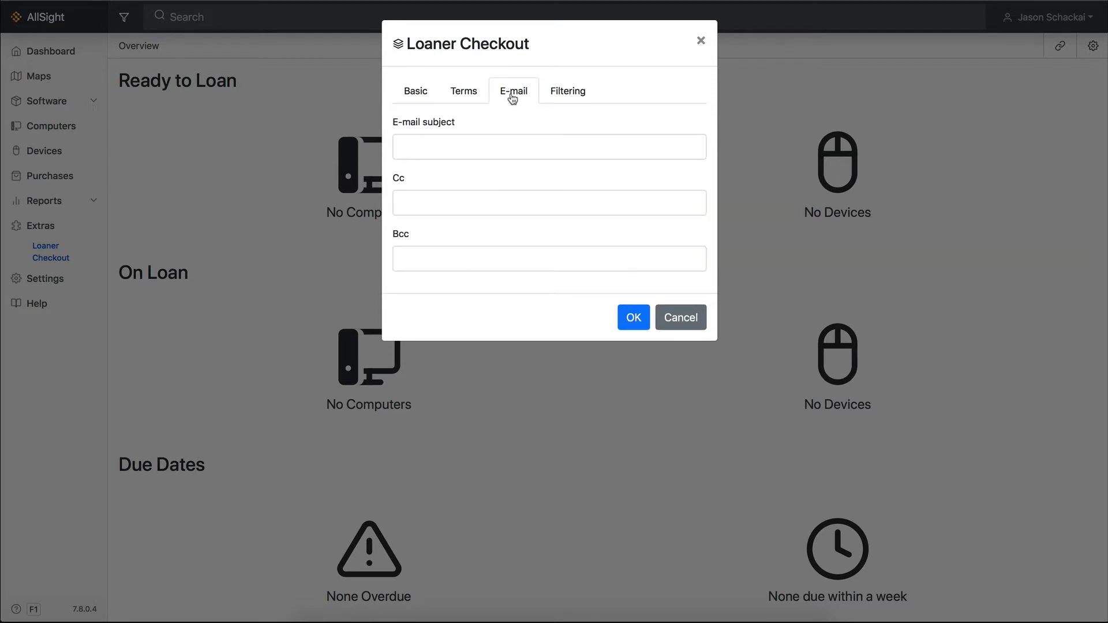
pyautogui.click(510, 141)
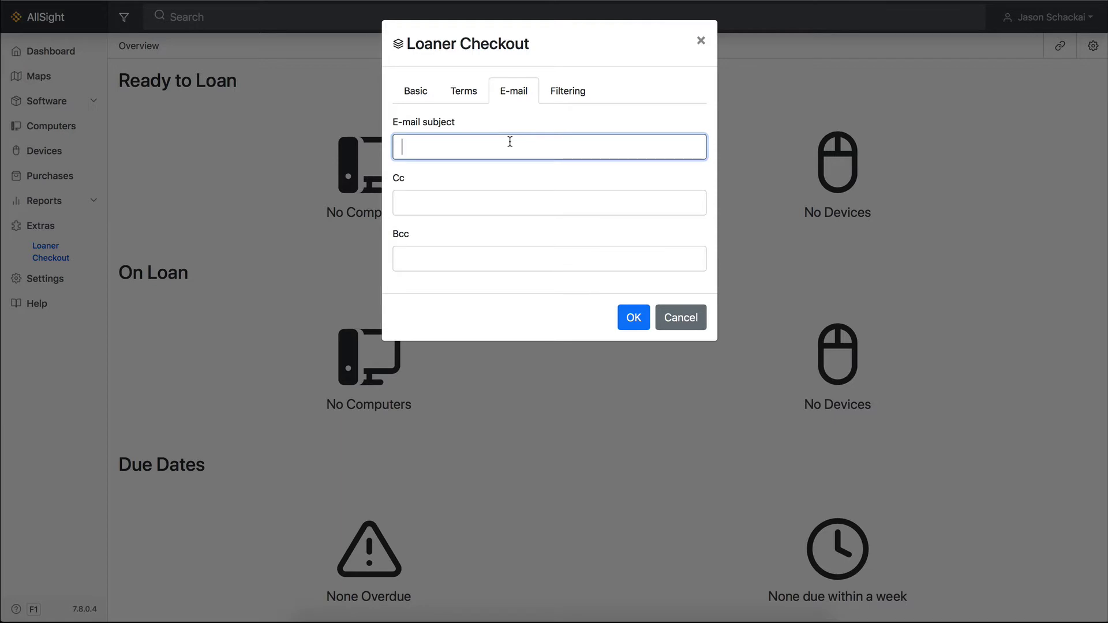
pyautogui.click(510, 205)
pyautogui.click(519, 259)
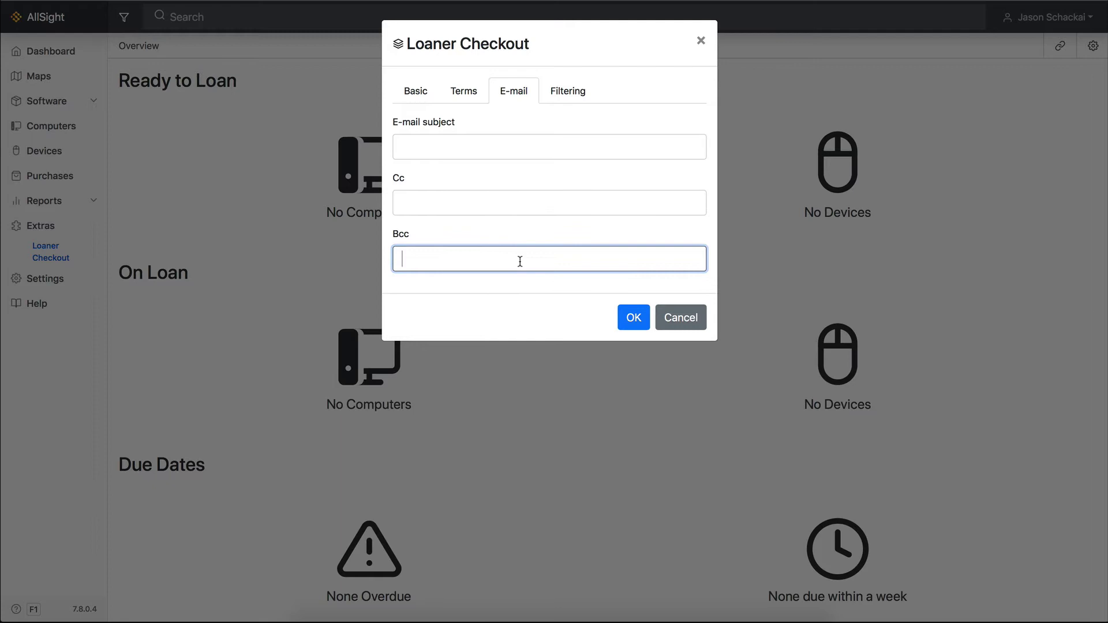
# - Keep loan hardware filtering at All Divisions and save the Loaner Checkout settings
pyautogui.click(570, 100)
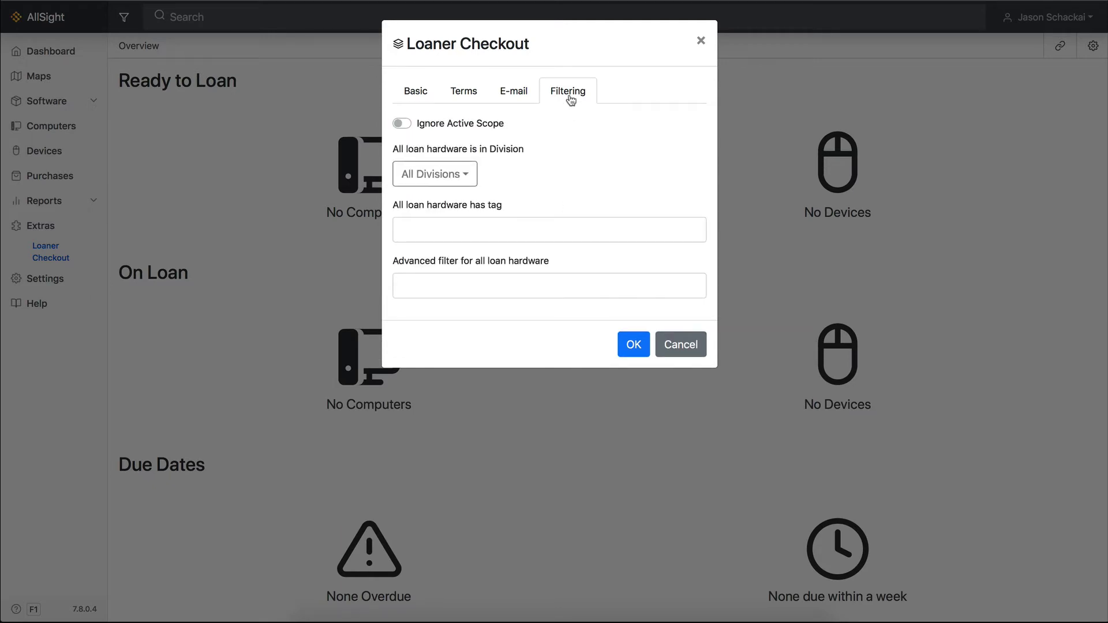
pyautogui.click(473, 182)
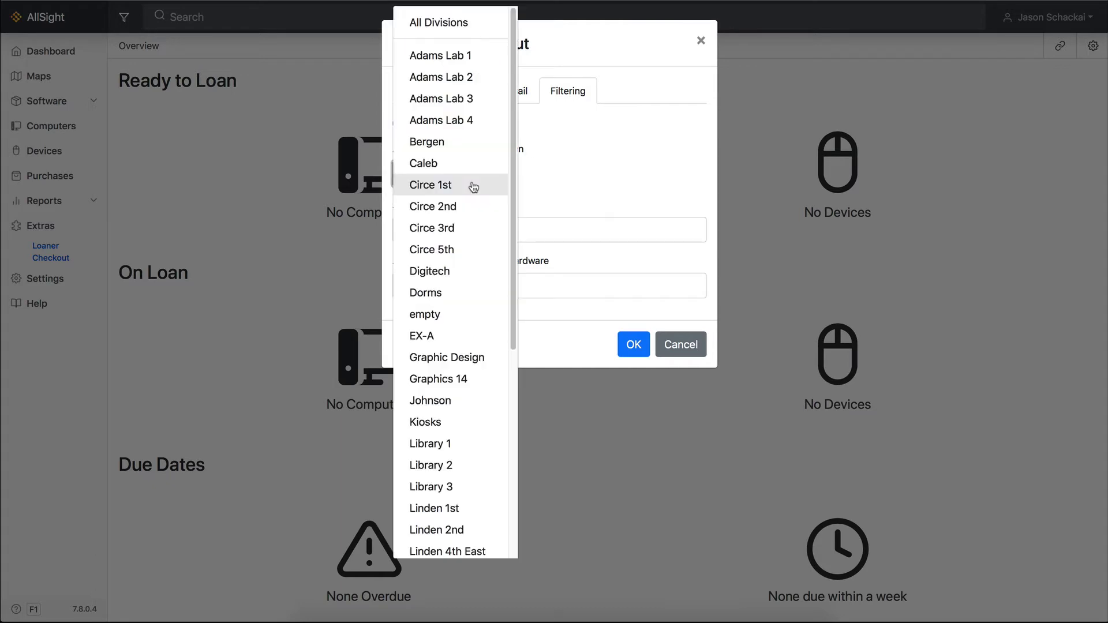
pyautogui.click(585, 184)
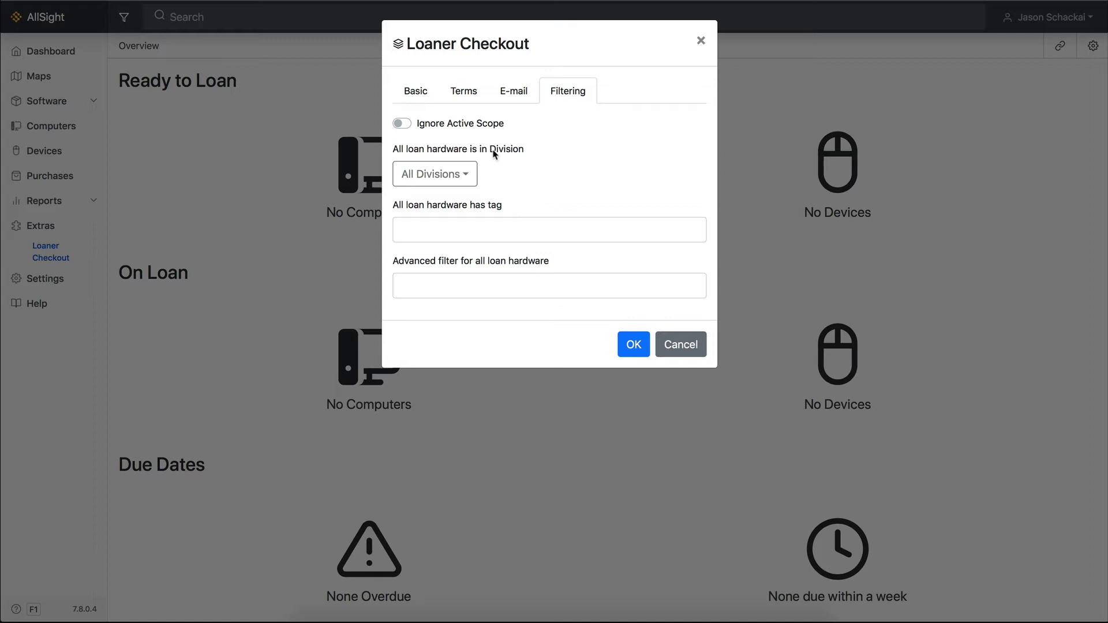
pyautogui.click(633, 345)
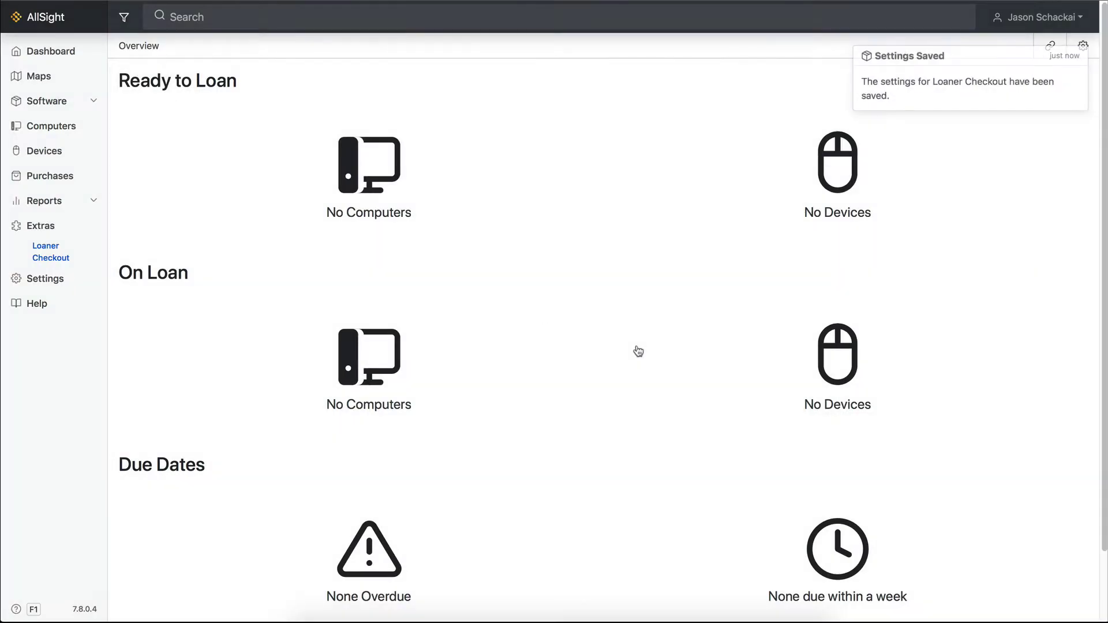
# - Add a 'Loan Pool' lifecycle stage under Stocked in the Columns settings
pyautogui.click(45, 281)
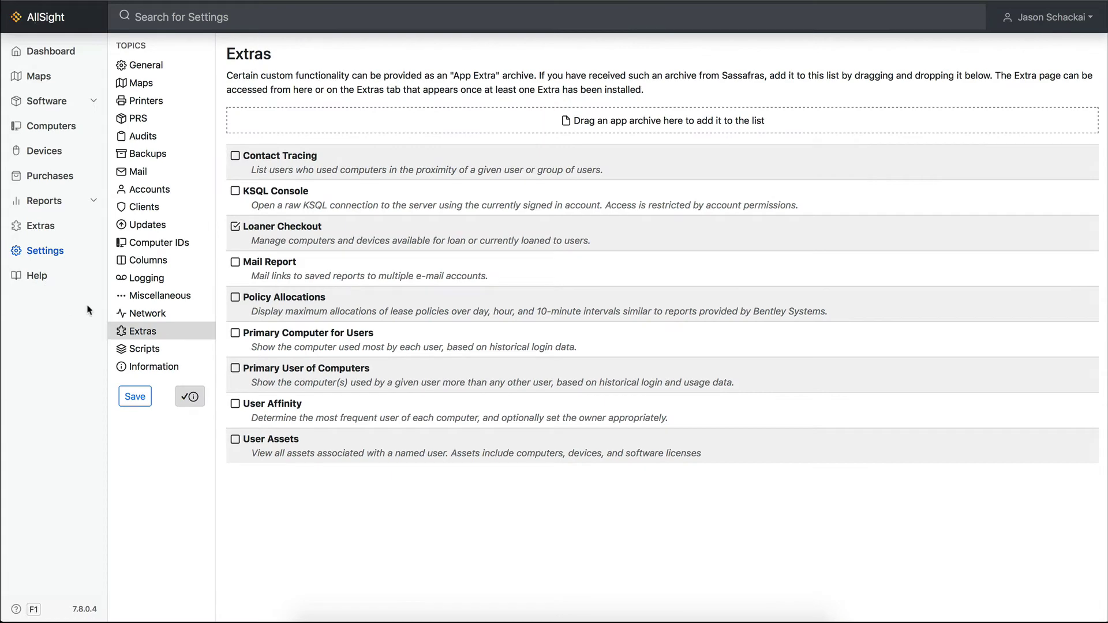
pyautogui.click(146, 262)
pyautogui.scroll(-7, 282, 410)
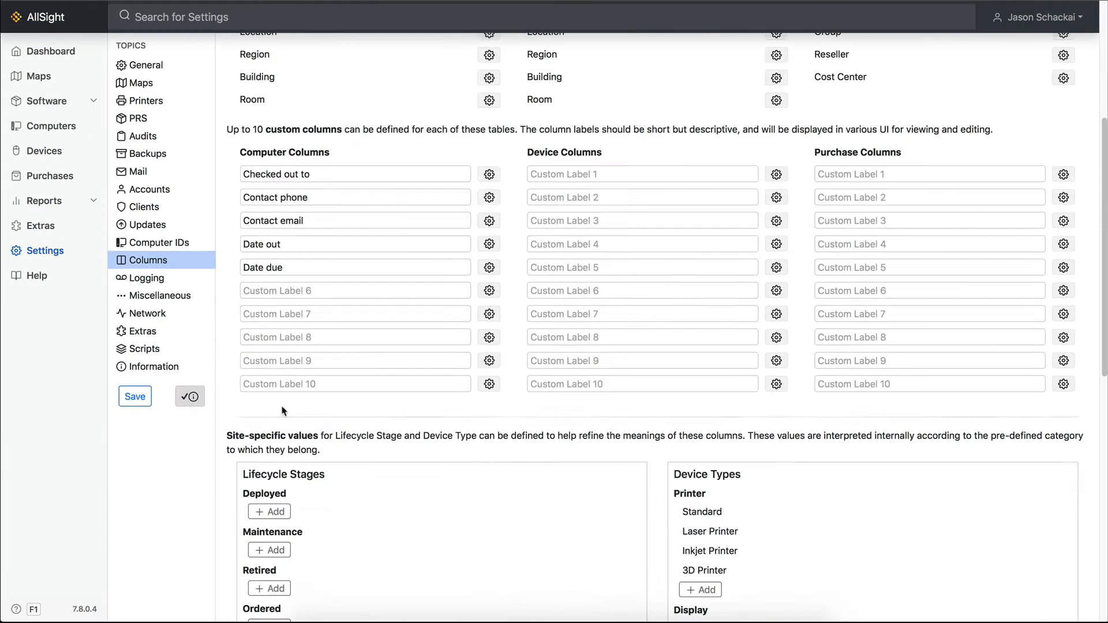
pyautogui.scroll(-6, 282, 409)
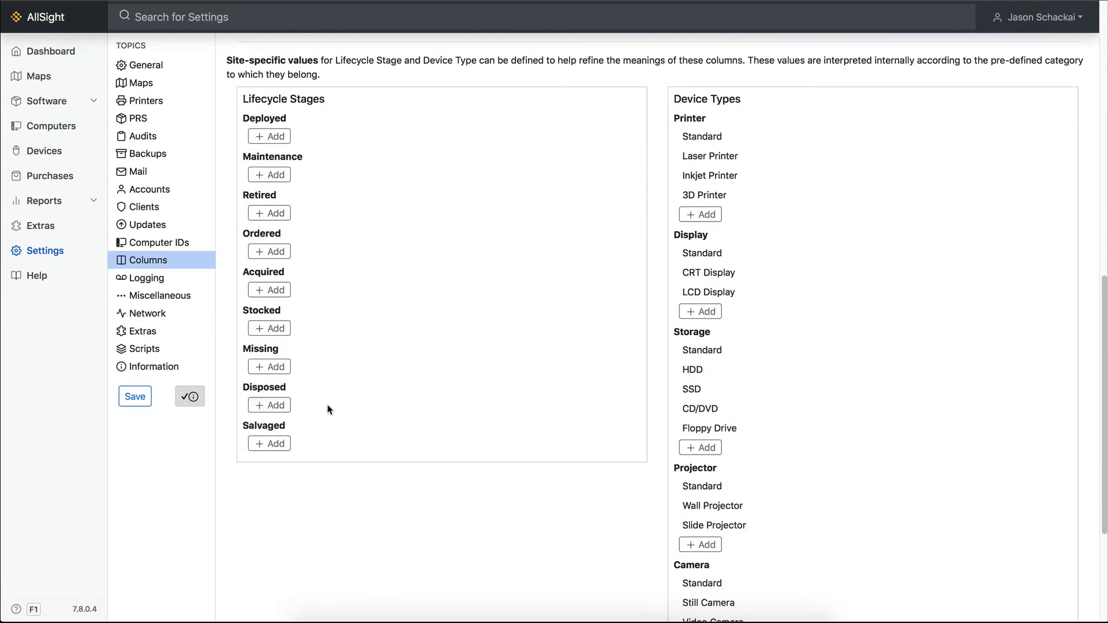
pyautogui.click(284, 328)
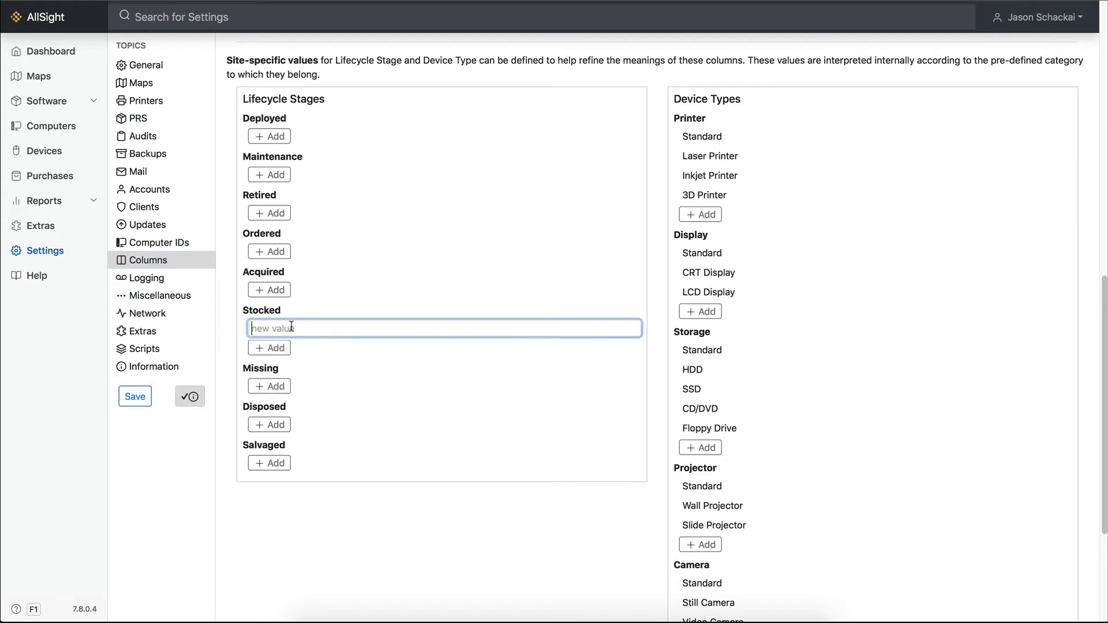
pyautogui.write('Loan Pool')
# - Add an 'On Loan' lifecycle stage under Deployed and save the columns
pyautogui.click(283, 136)
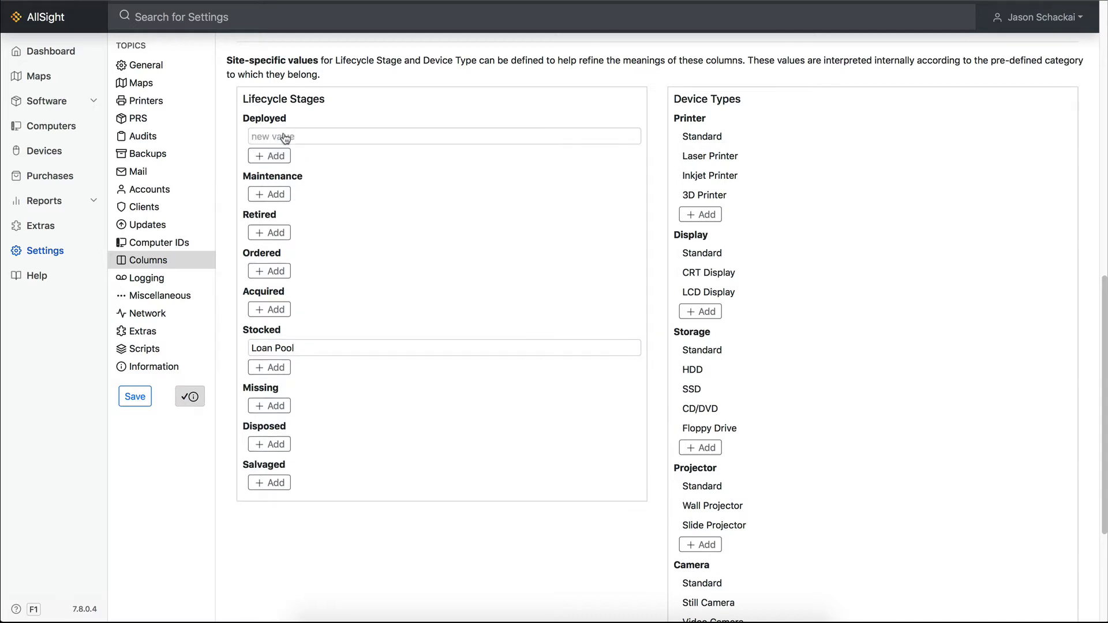
pyautogui.click(285, 137)
pyautogui.write('On Lo')
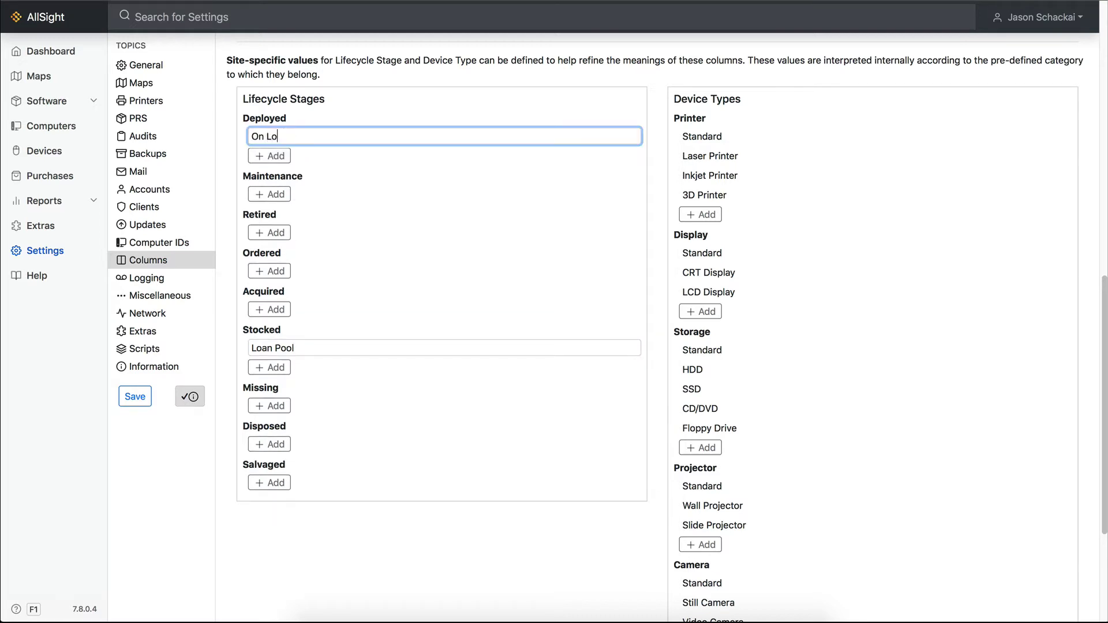
pyautogui.write('an')
pyautogui.click(332, 164)
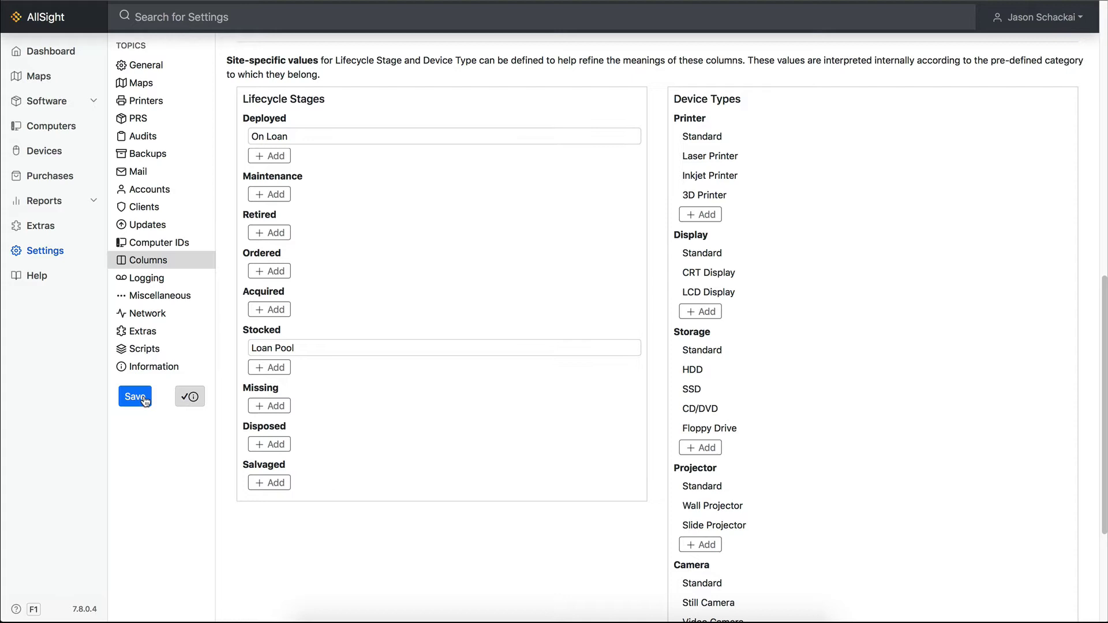
pyautogui.click(145, 401)
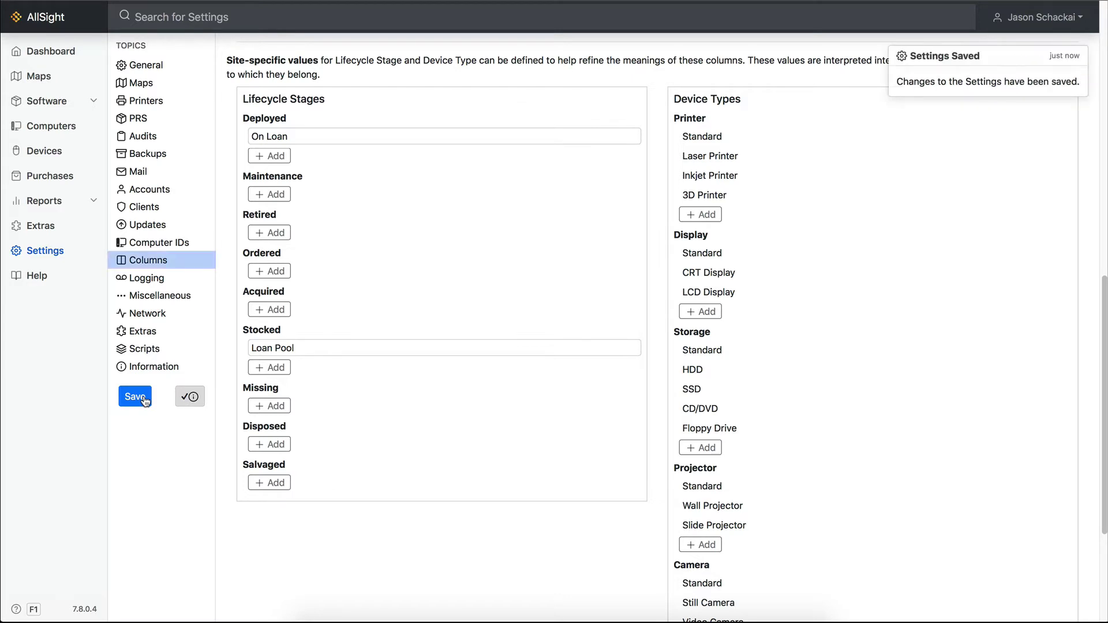
# - Set Loaner Checkout stages to Loan Pool and On Loan, then enable the Change Lifecycle Stage script
pyautogui.click(56, 226)
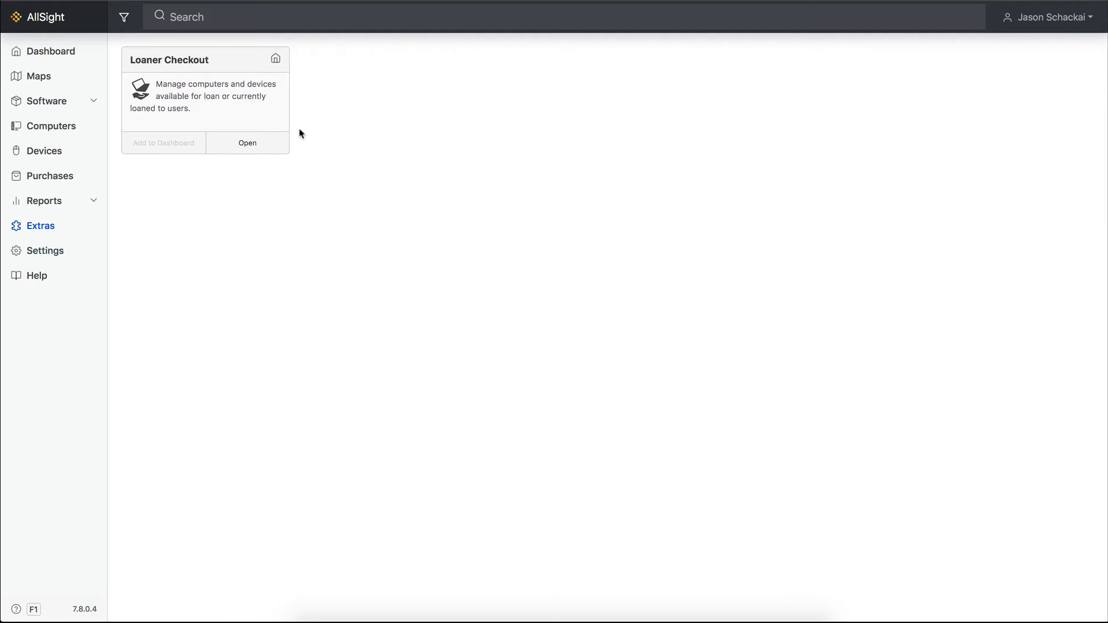
pyautogui.click(284, 147)
pyautogui.click(1083, 49)
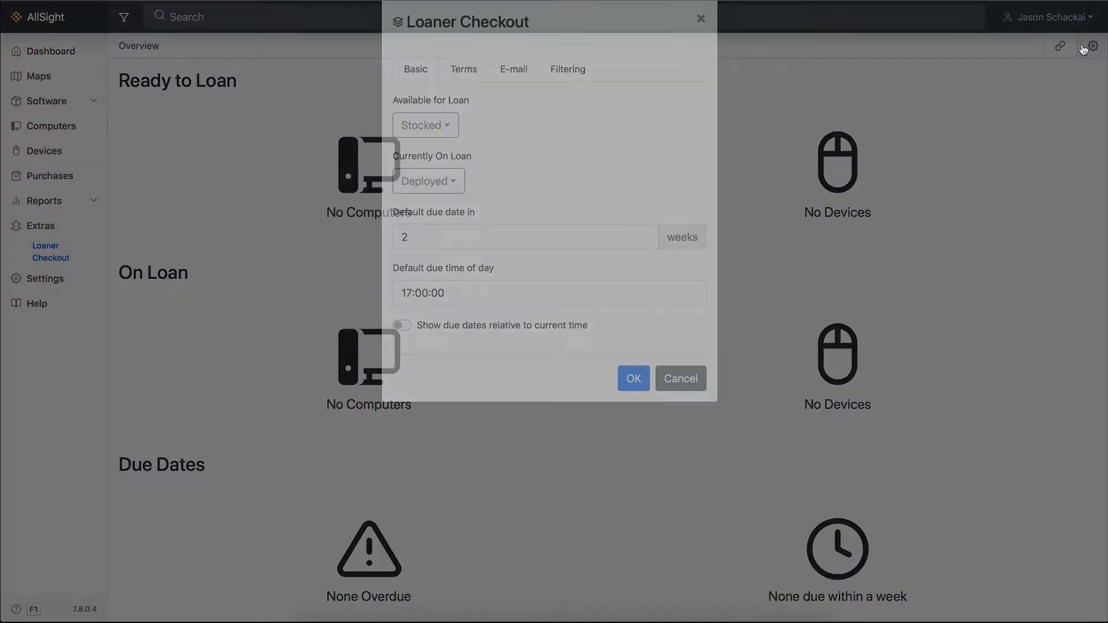
pyautogui.click(433, 152)
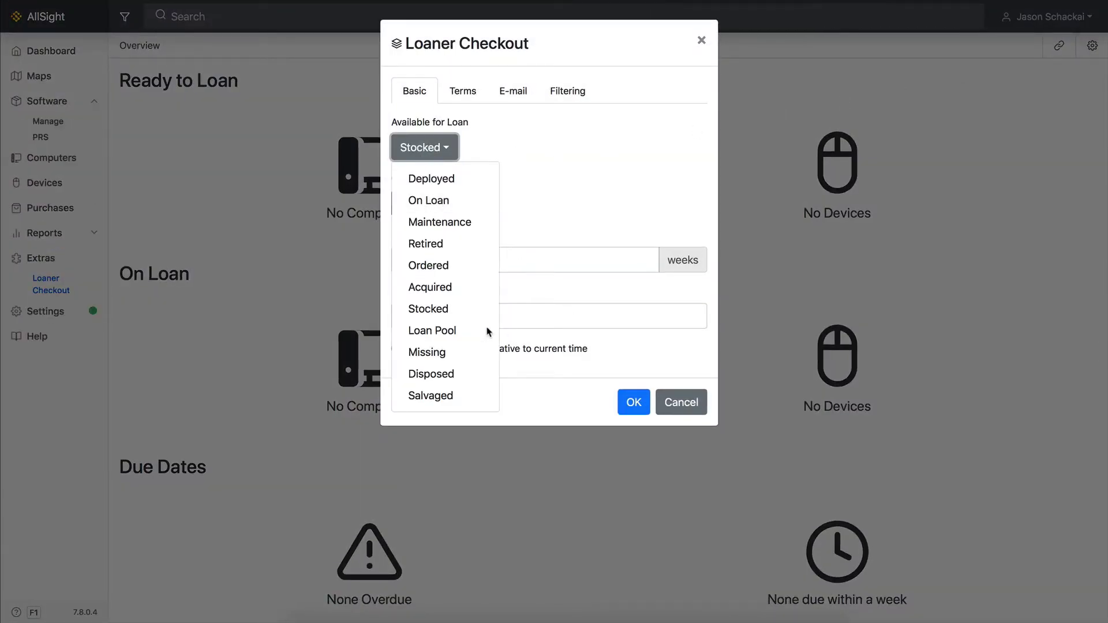
pyautogui.click(487, 330)
pyautogui.click(438, 213)
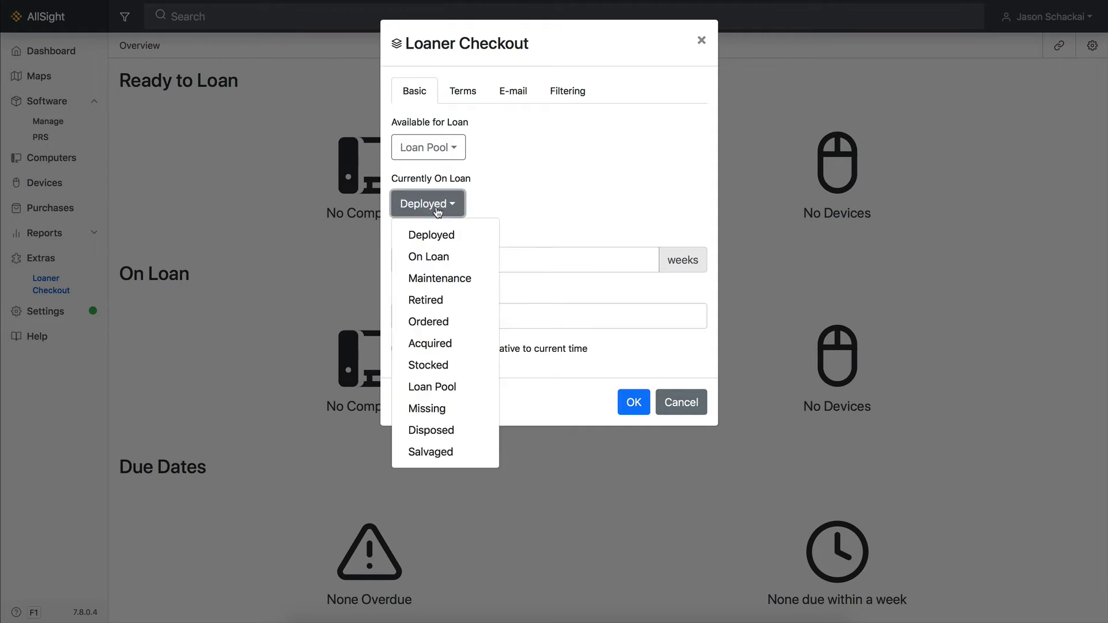
pyautogui.click(441, 258)
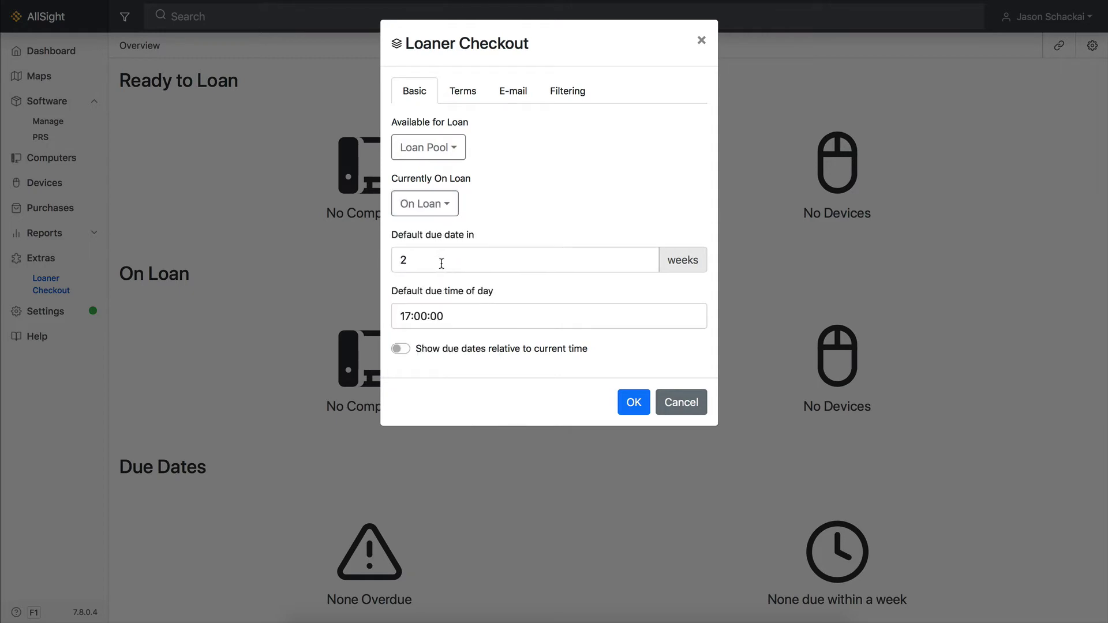
pyautogui.click(634, 402)
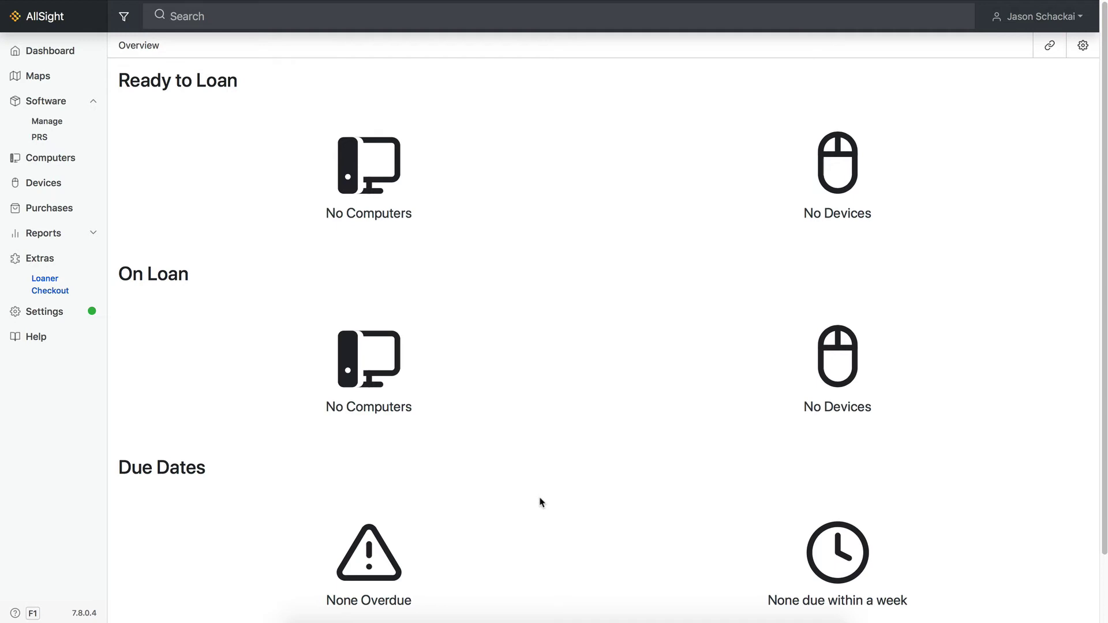
pyautogui.click(46, 312)
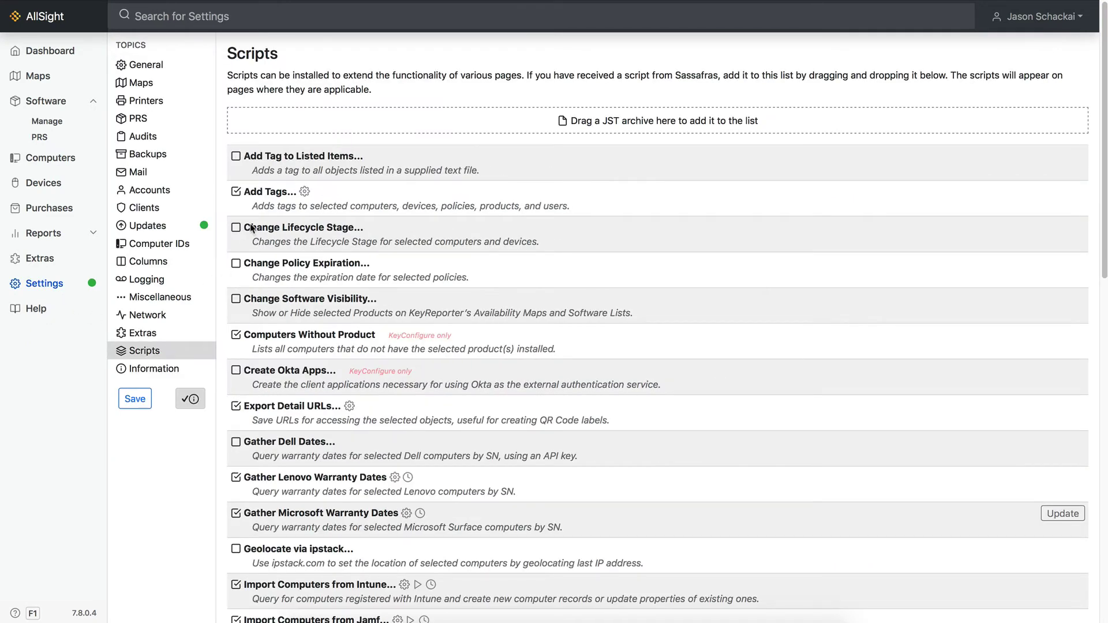
pyautogui.click(236, 227)
# - Select all 16 RASA Loaners computers and change their lifecycle stage to Loan Pool
pyautogui.click(61, 161)
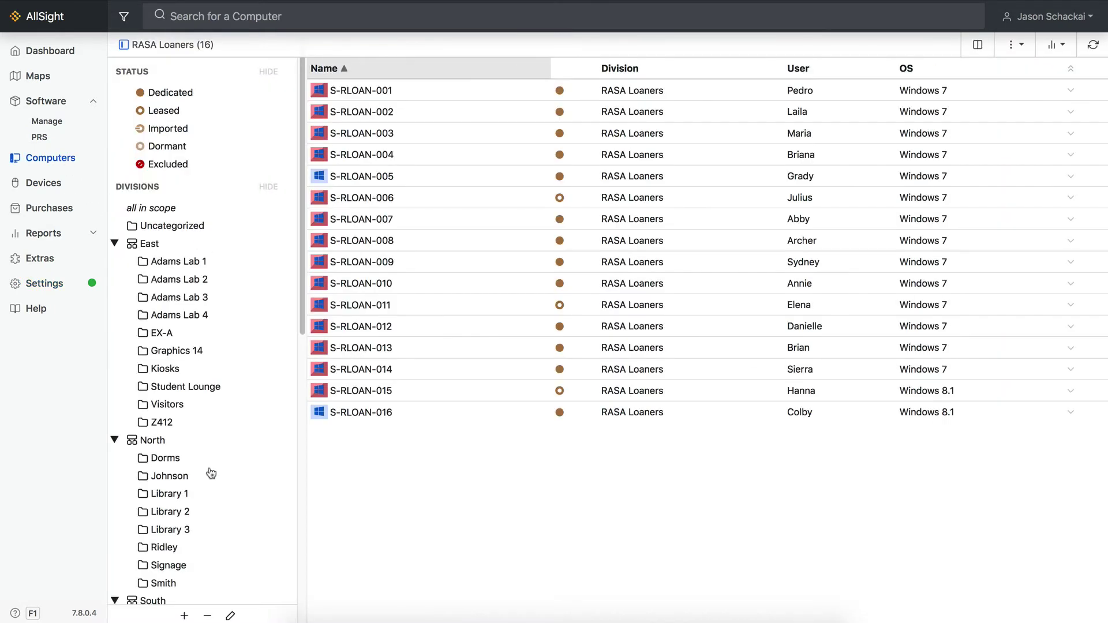
pyautogui.click(458, 419)
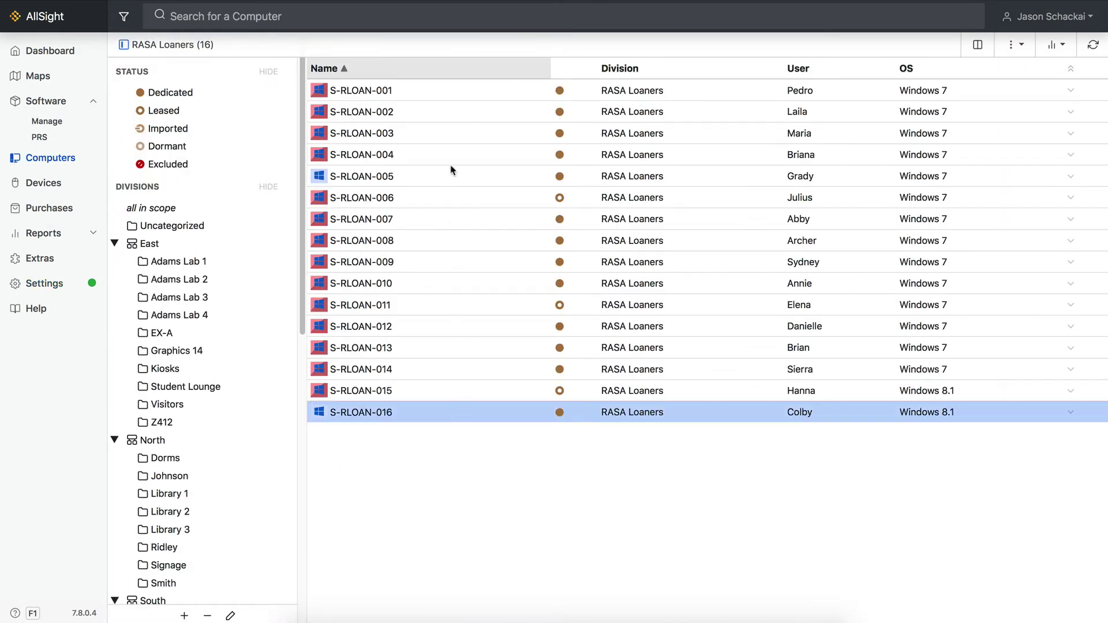
pyautogui.keyDown('shift'); pyautogui.click(462, 96); pyautogui.keyUp('shift')
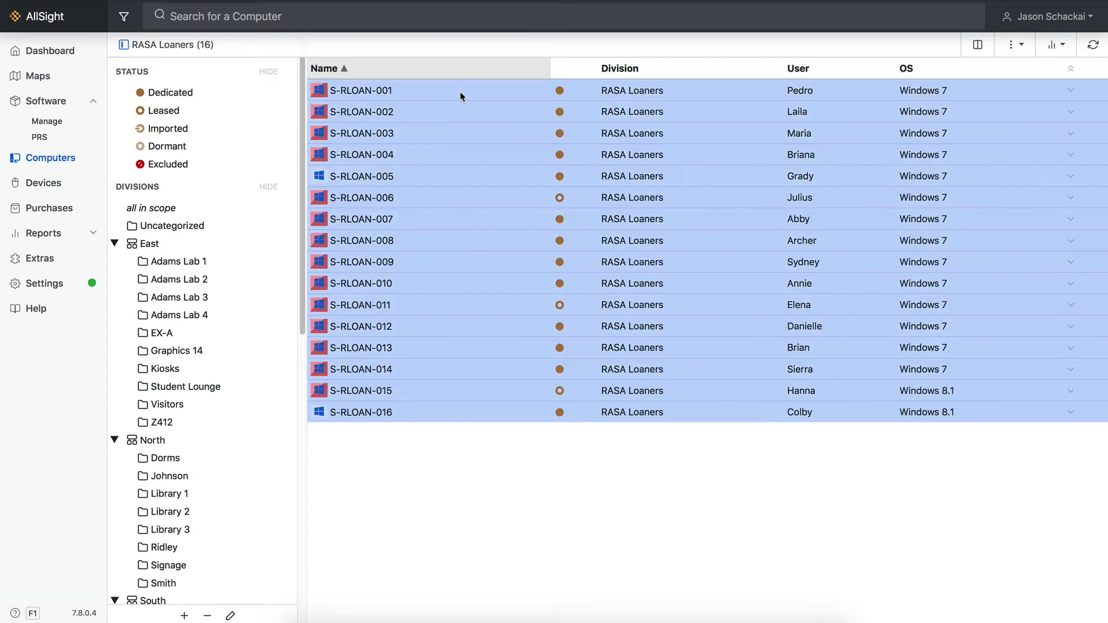
pyautogui.click(1014, 44)
pyautogui.click(922, 151)
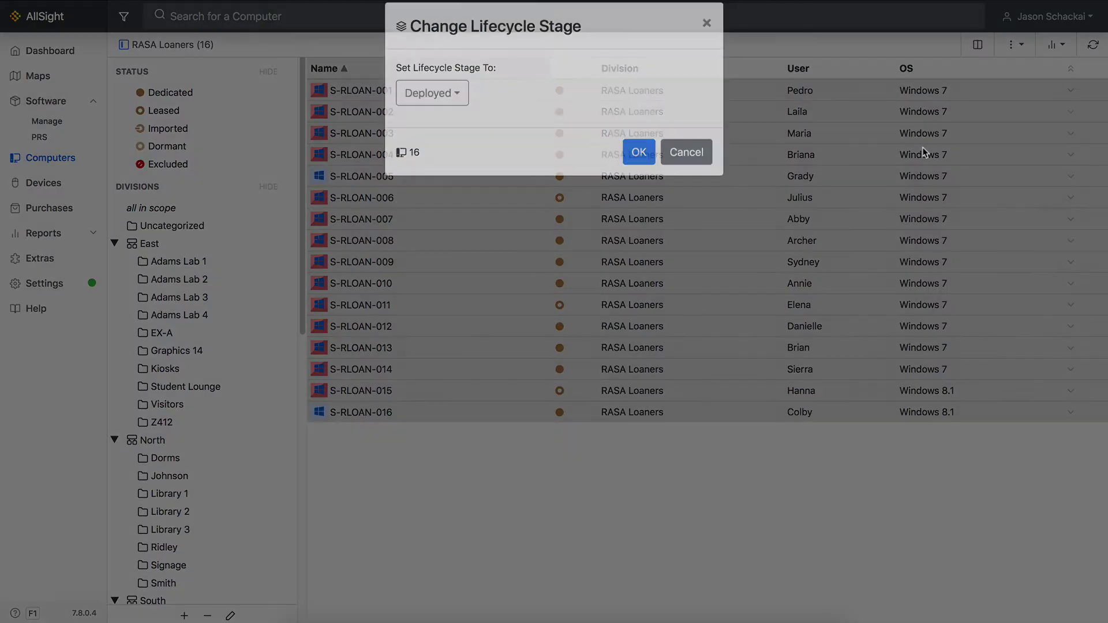
pyautogui.click(457, 117)
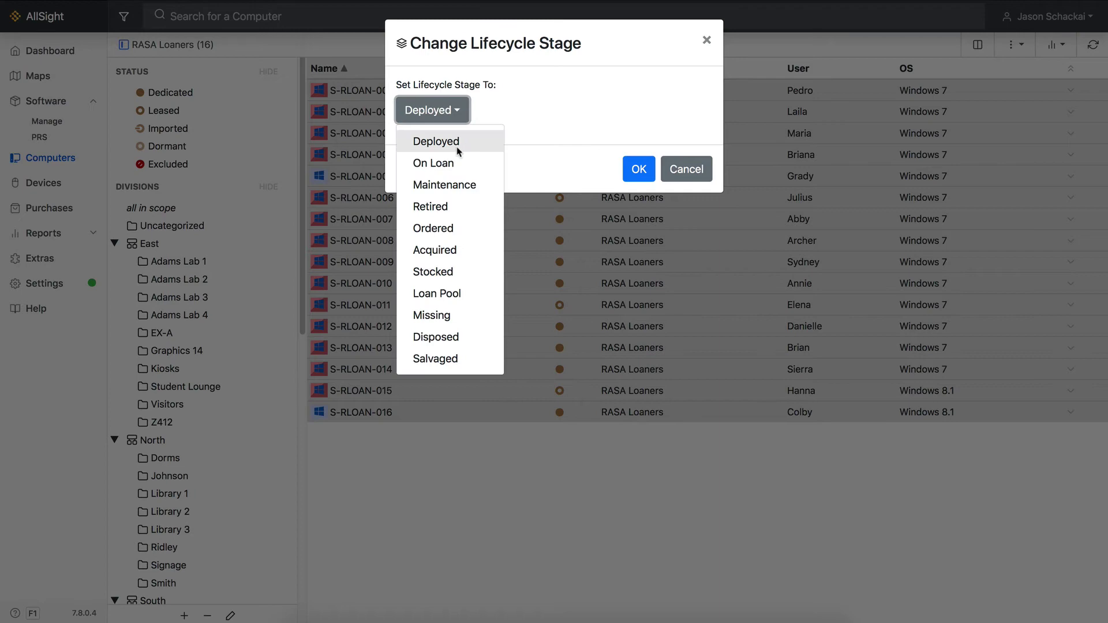
pyautogui.click(450, 294)
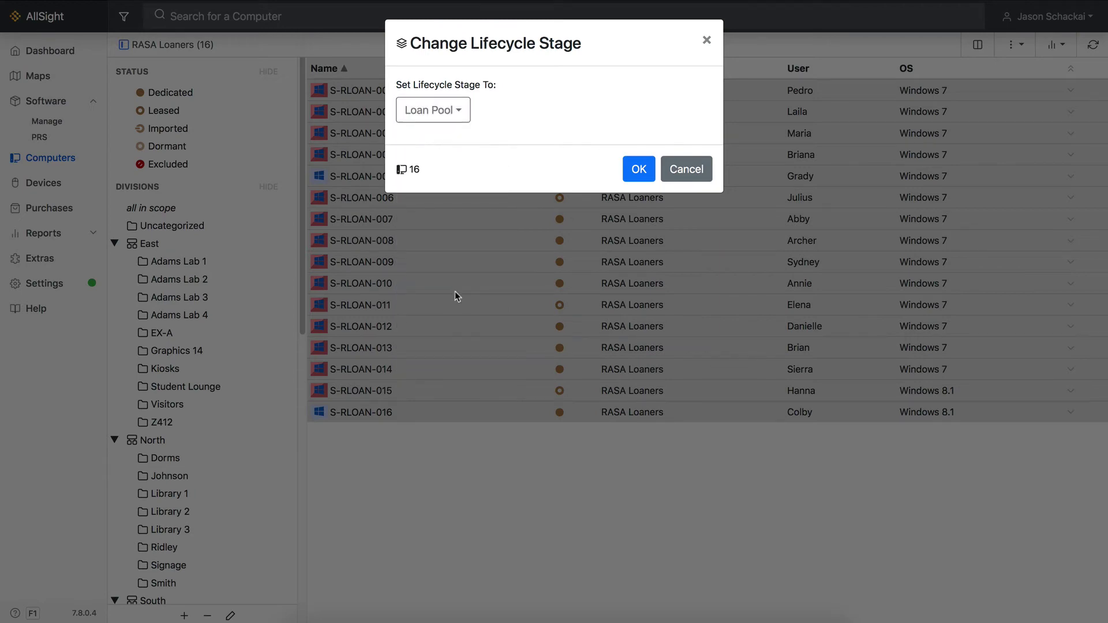
pyautogui.click(638, 174)
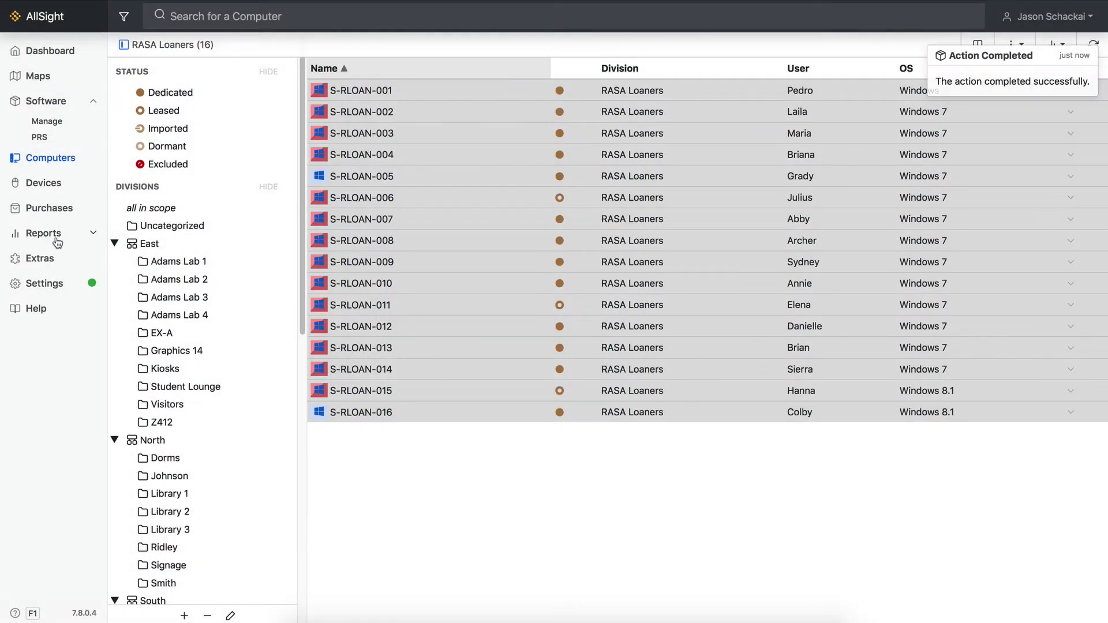
# - Select S-RLOAN-001 from the 16 loan-ready computers and start its checkout
pyautogui.click(47, 257)
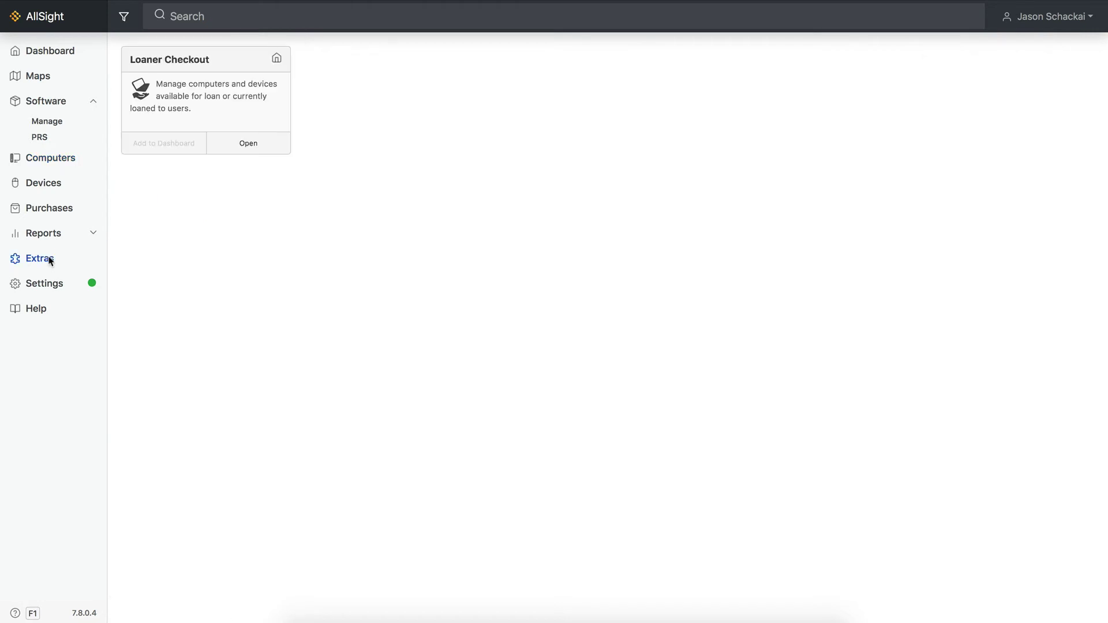
pyautogui.click(248, 144)
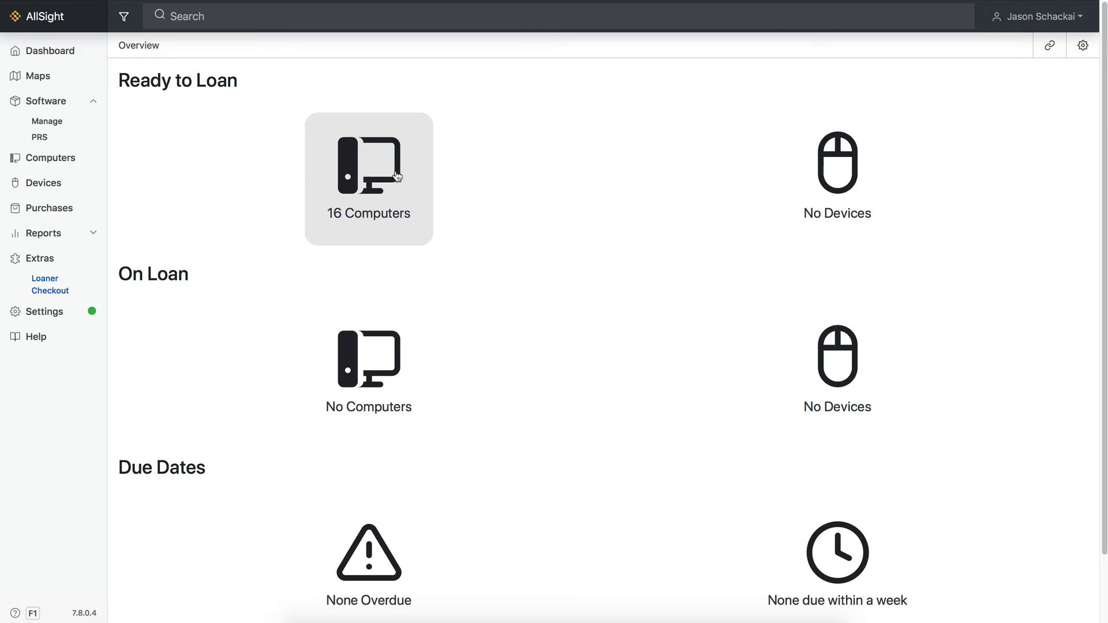
pyautogui.click(397, 176)
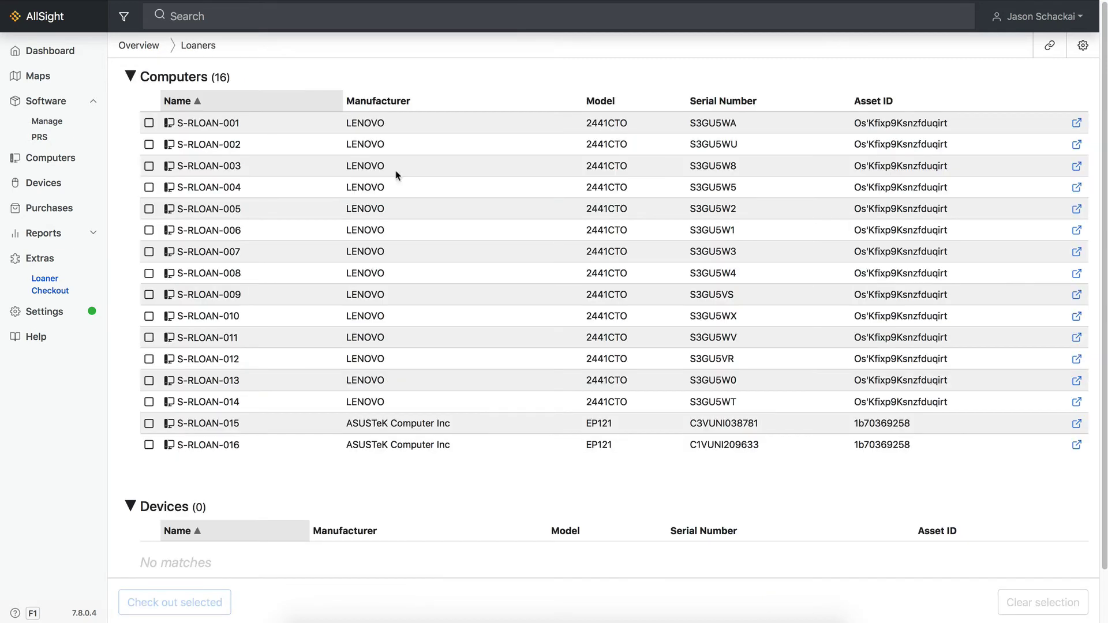
pyautogui.click(148, 123)
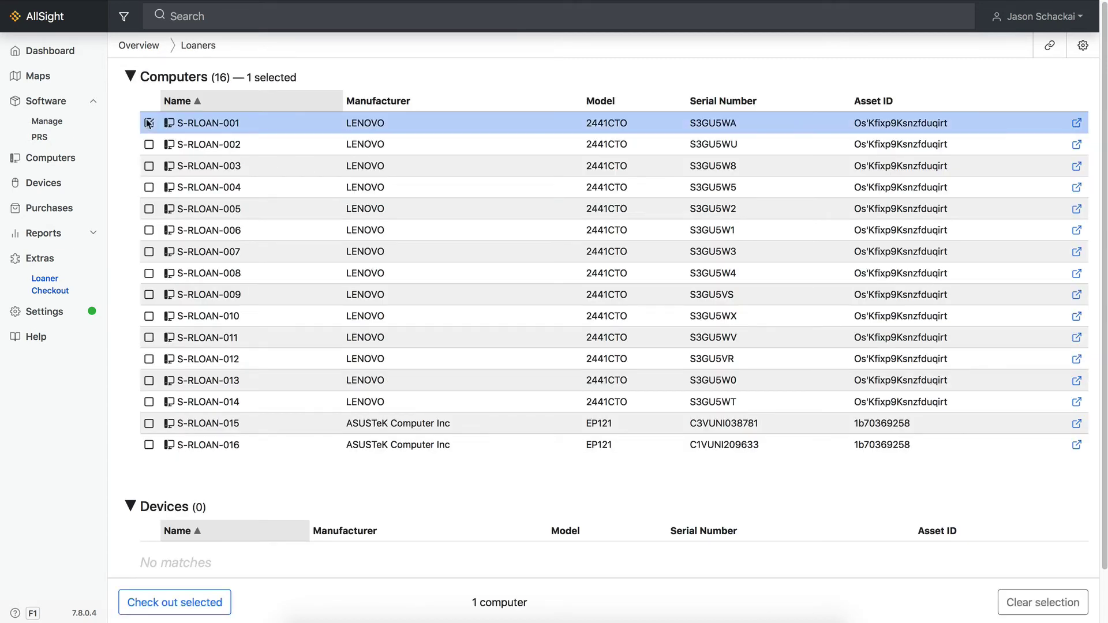
pyautogui.scroll(-3, 277, 424)
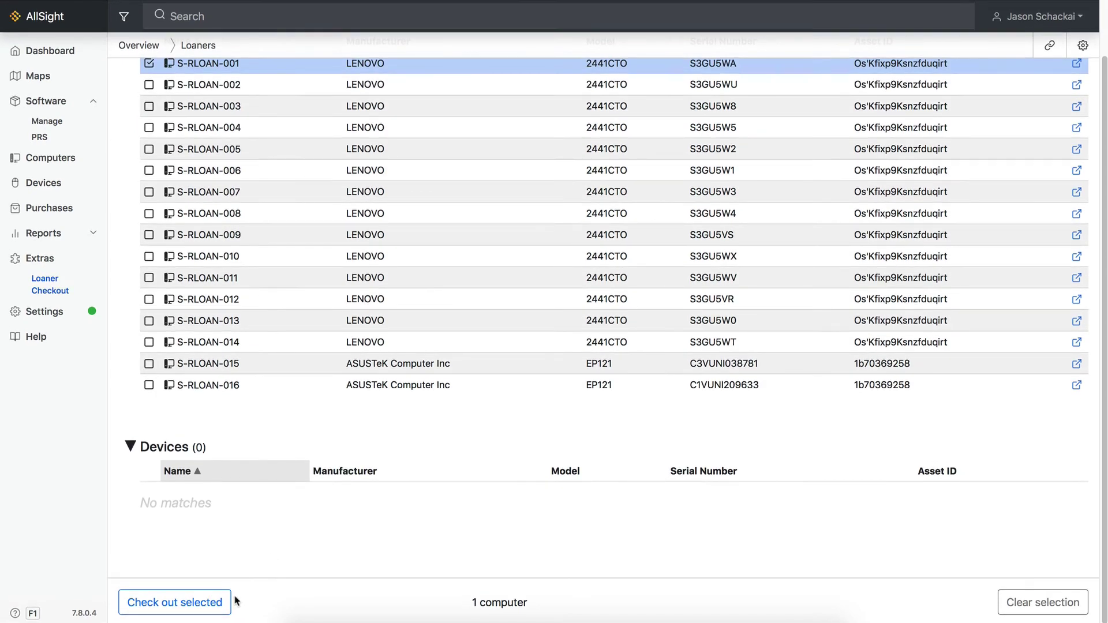
pyautogui.click(220, 603)
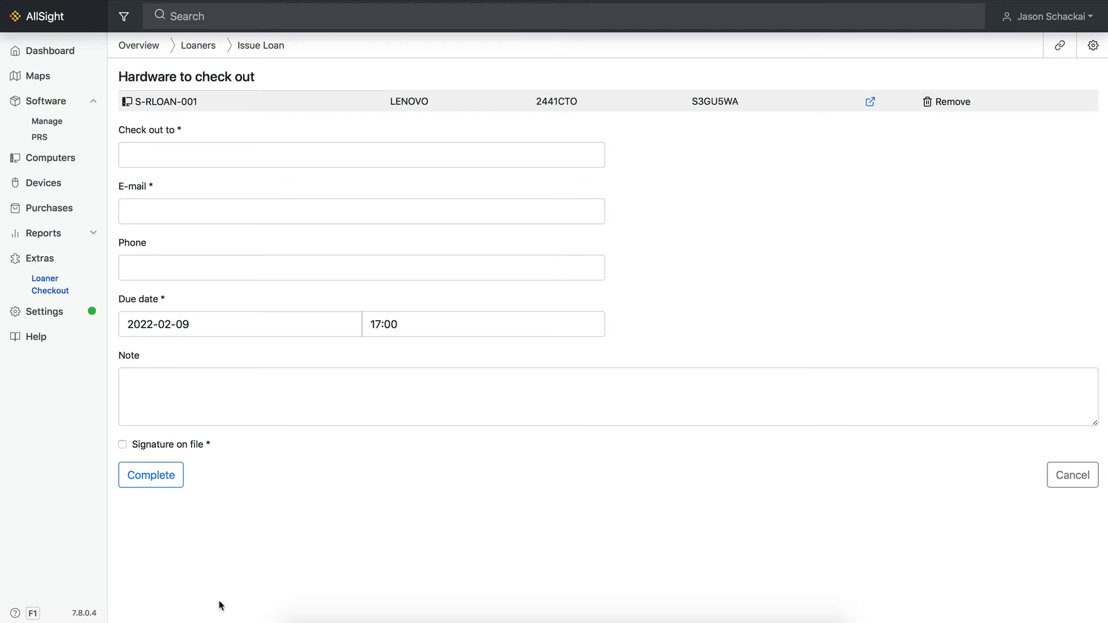
# - Enter the borrower's username in Check out to and select the matching suggestion
pyautogui.click(171, 154)
pyautogui.write('ma')
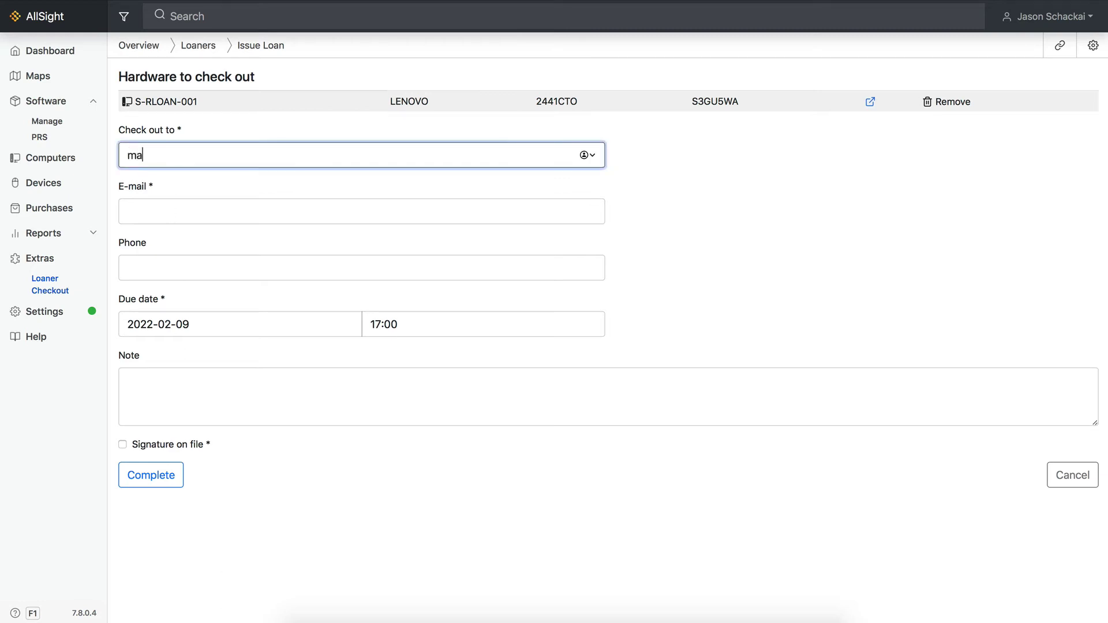
pyautogui.write('rkv')
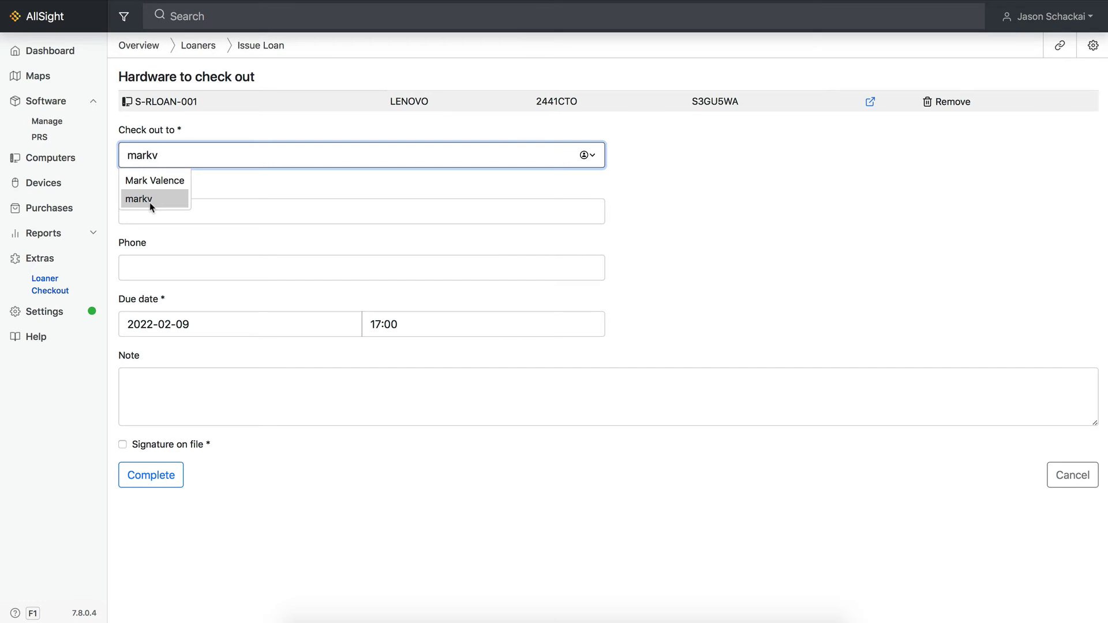
pyautogui.click(150, 200)
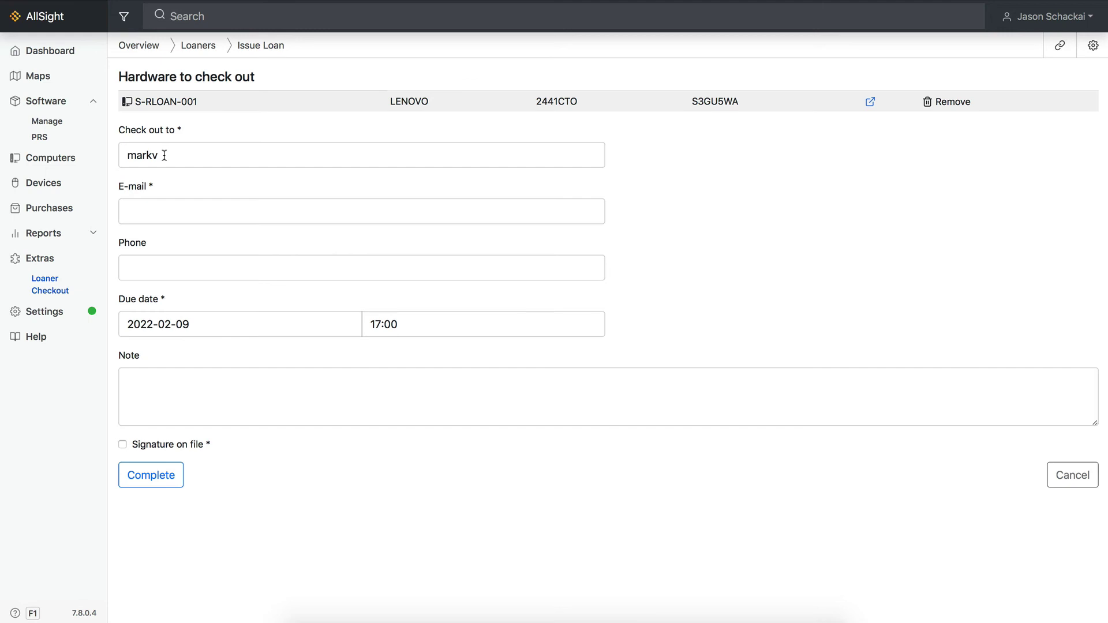
# - Enable the AD user import script with Display Name as alias and save its 24-hour schedule
pyautogui.click(46, 314)
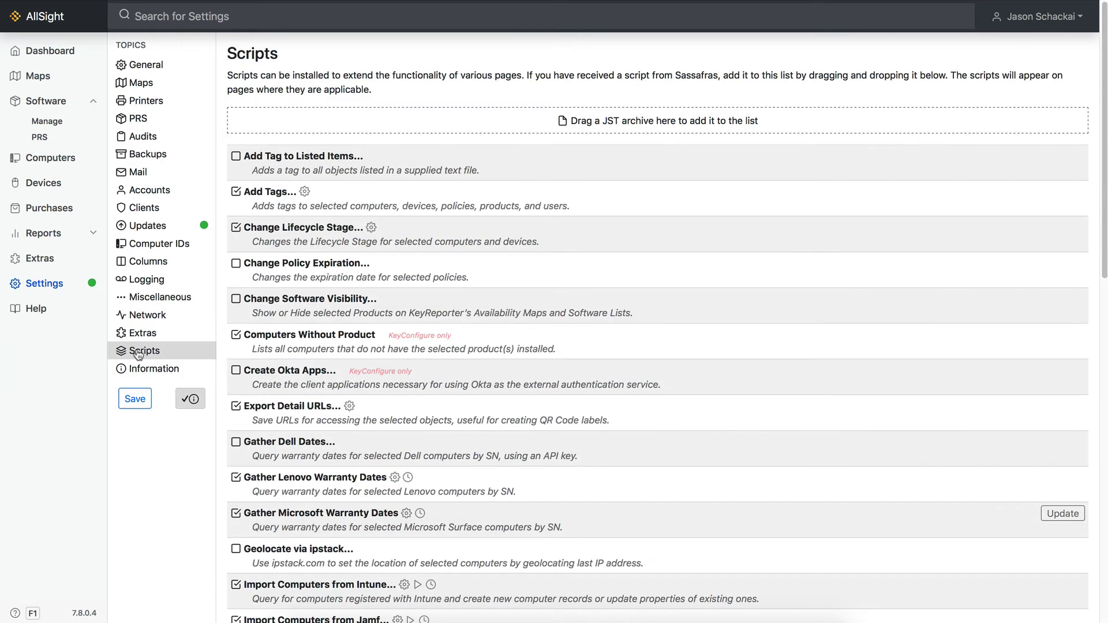
pyautogui.scroll(-10, 307, 392)
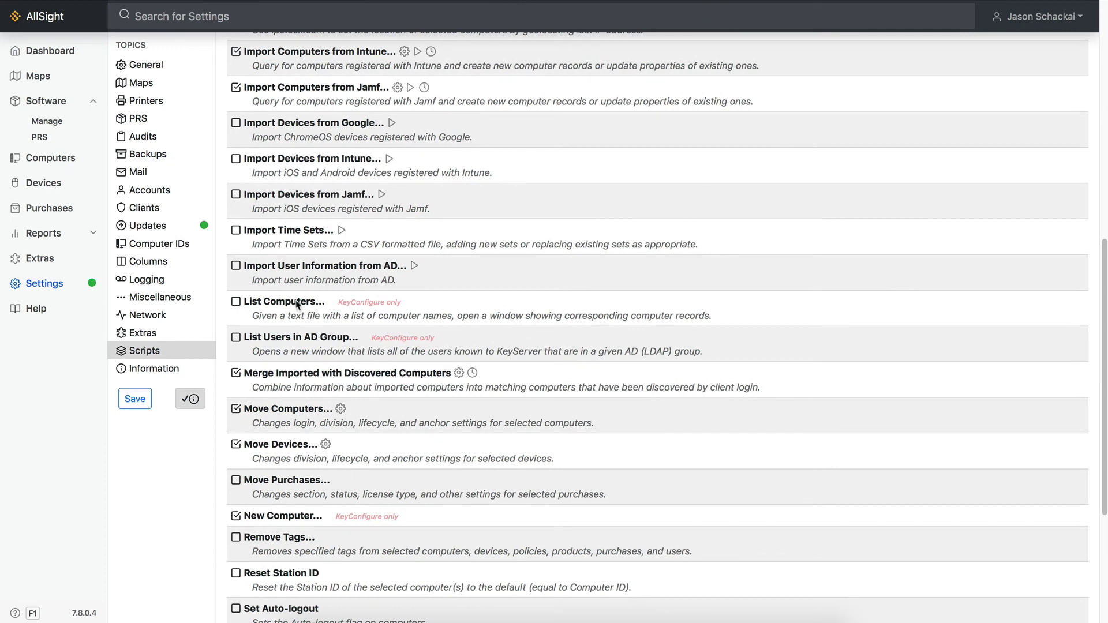
pyautogui.click(236, 266)
pyautogui.click(415, 266)
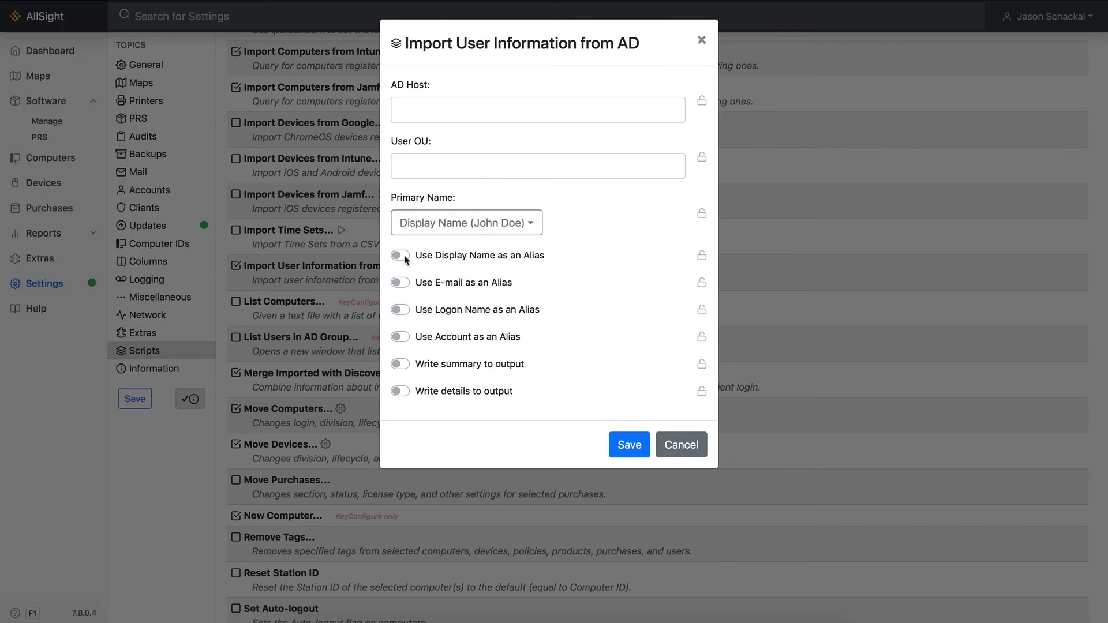
pyautogui.click(404, 257)
pyautogui.click(621, 446)
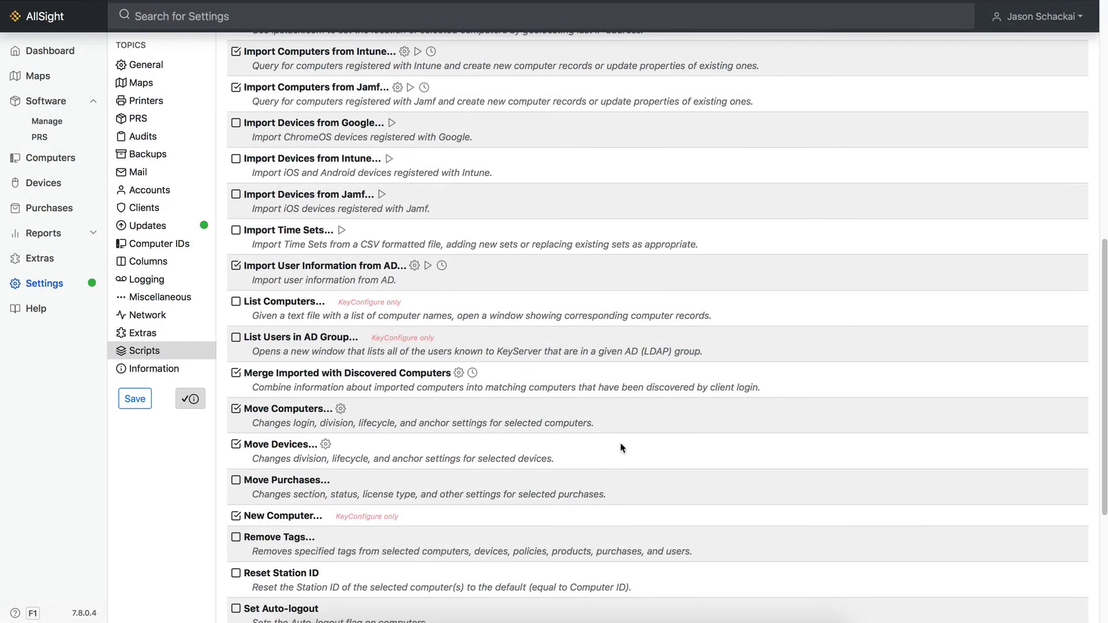
pyautogui.click(441, 265)
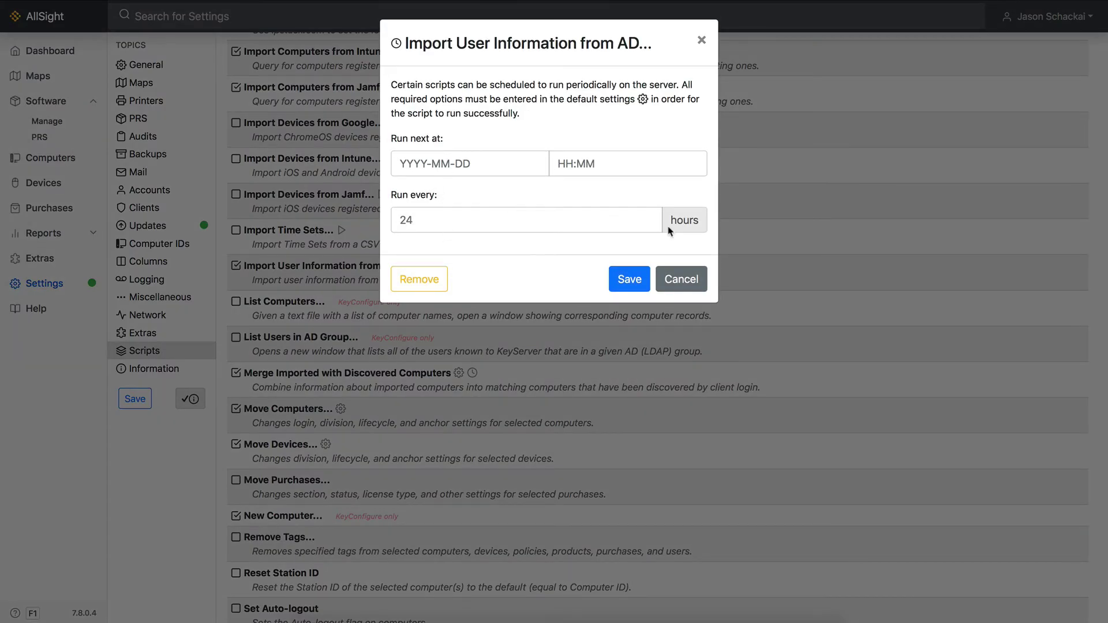
pyautogui.click(642, 278)
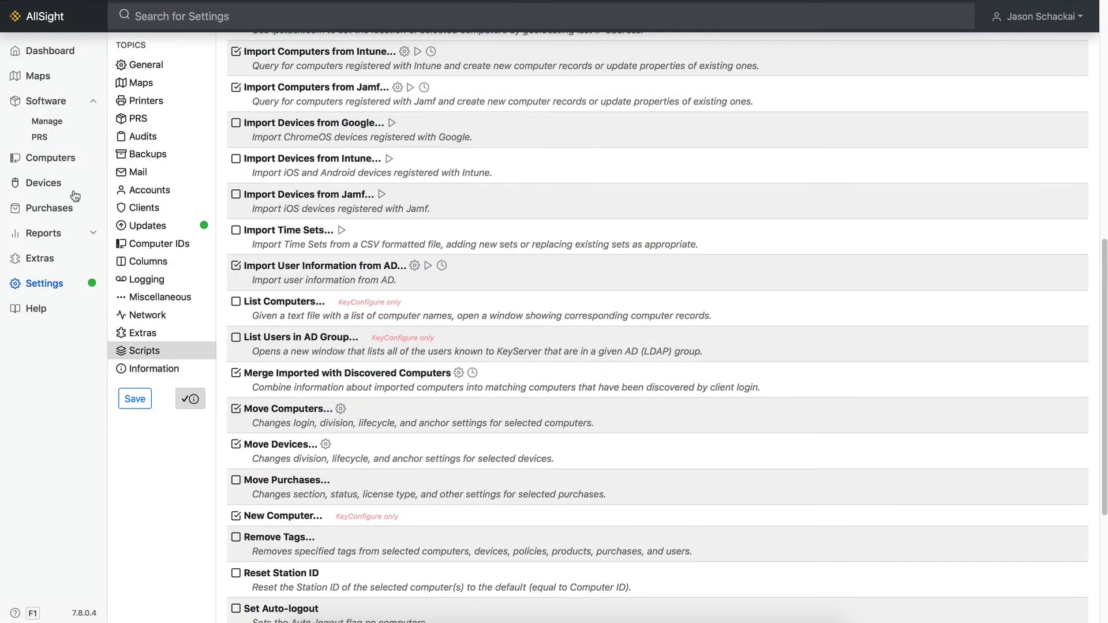
# - In Loaner Checkout, select S-RLOAN-001 from the computers ready to loan for checkout
pyautogui.click(46, 259)
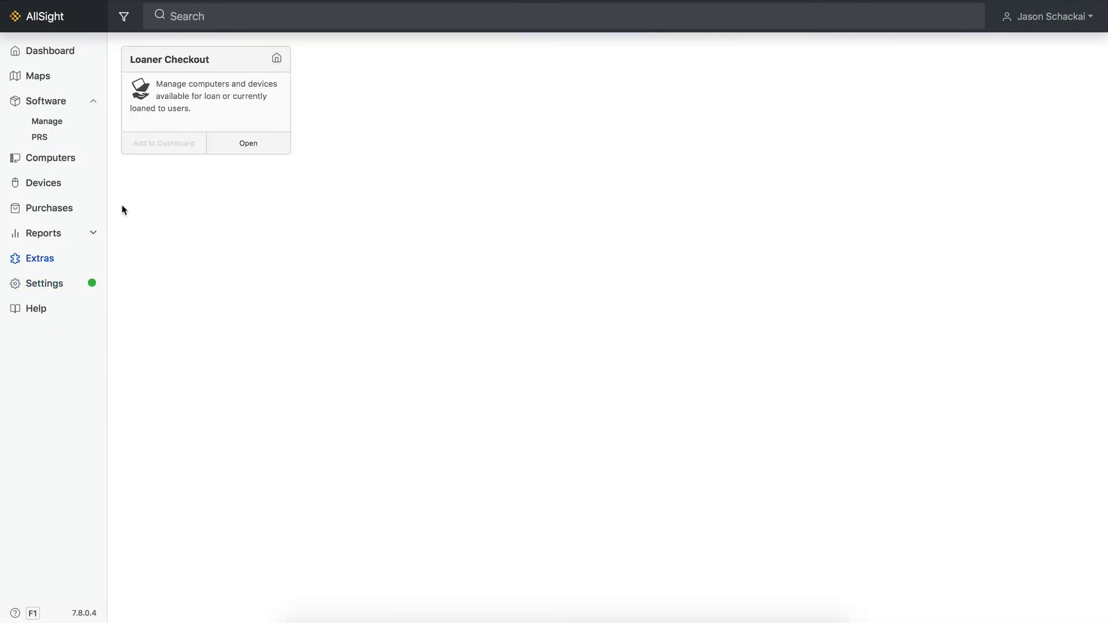
pyautogui.click(245, 147)
pyautogui.click(342, 173)
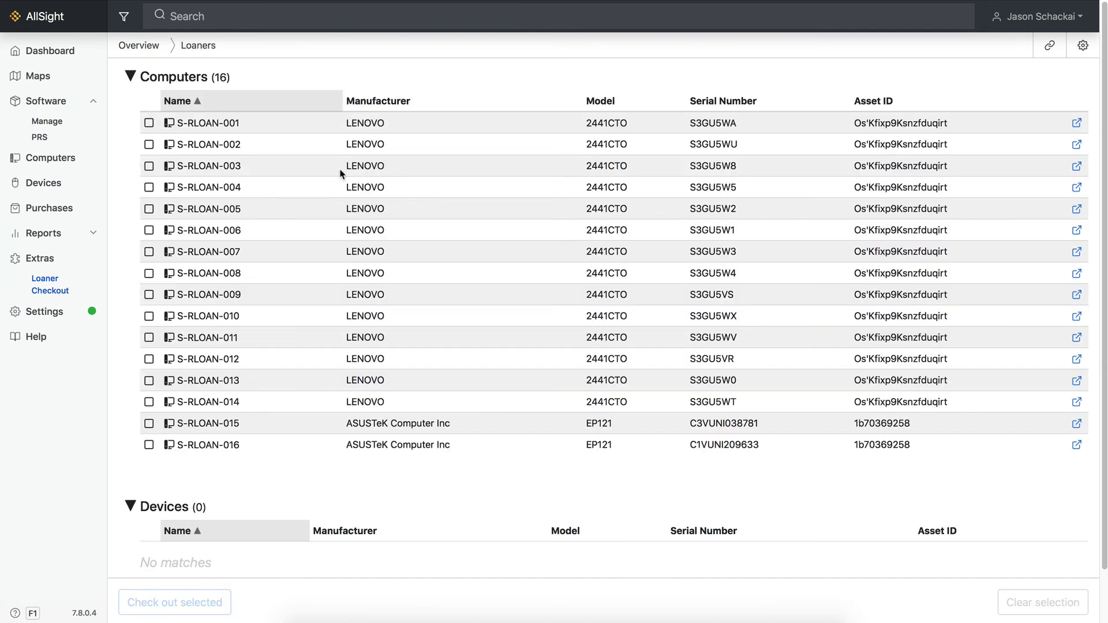
pyautogui.click(149, 123)
pyautogui.scroll(-2, 230, 520)
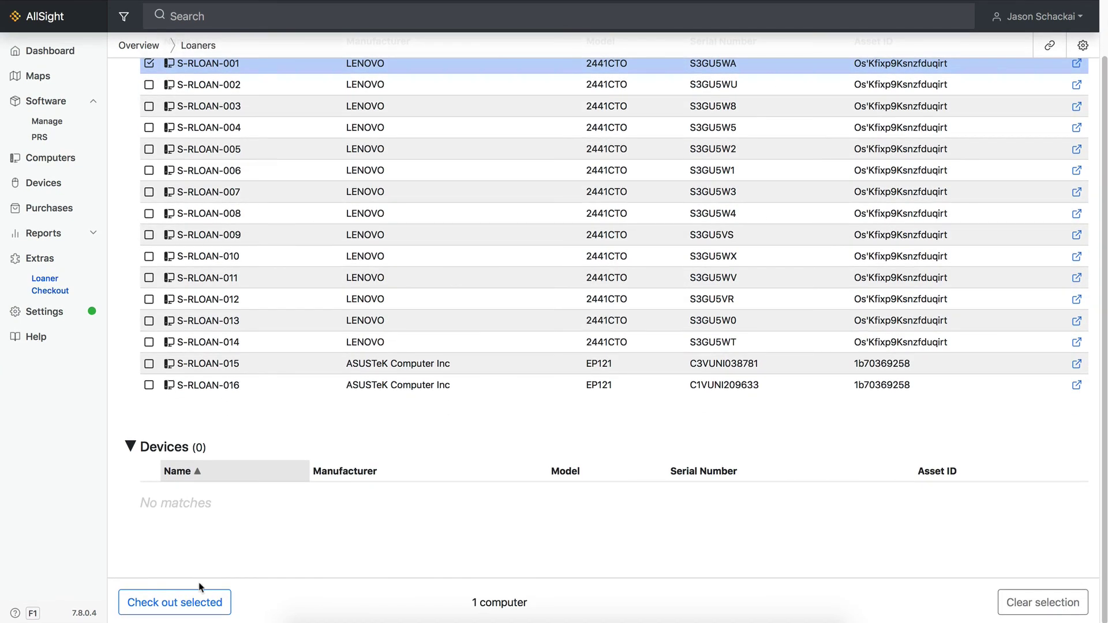
pyautogui.click(196, 600)
# - Check S-RLOAN-001 out to the chosen user with signature on file, then print the loan summary
pyautogui.click(148, 155)
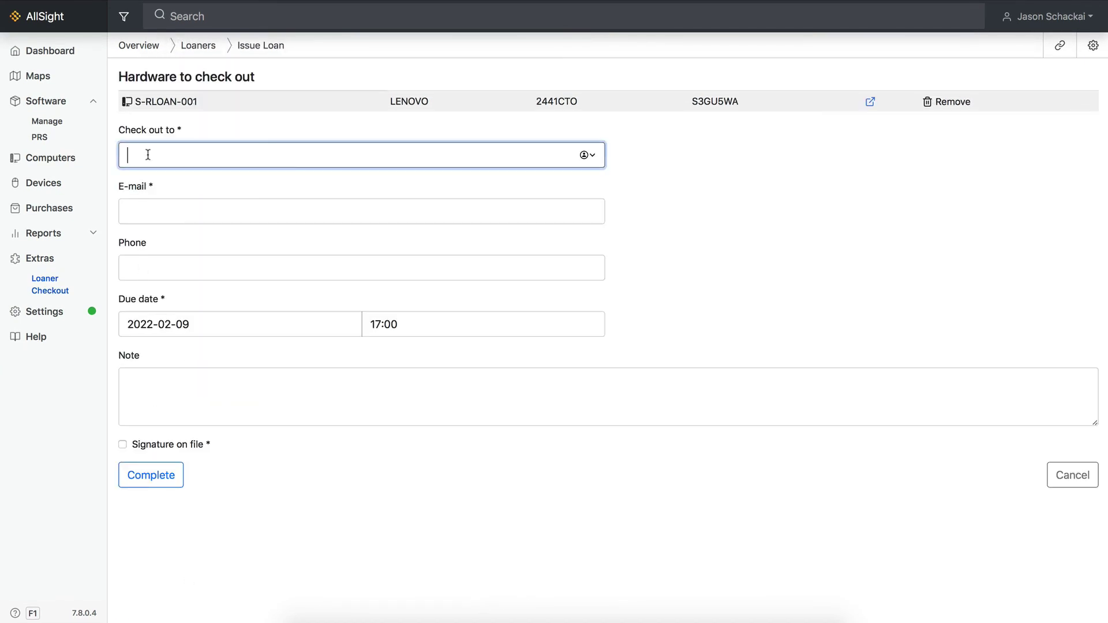
pyautogui.write('mark')
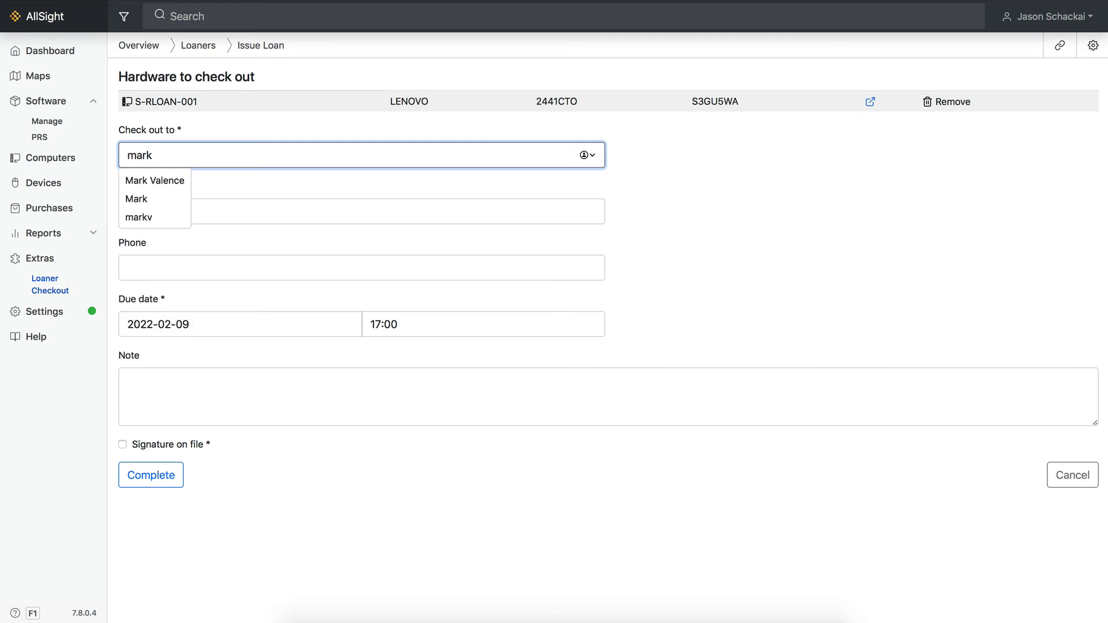
pyautogui.click(151, 180)
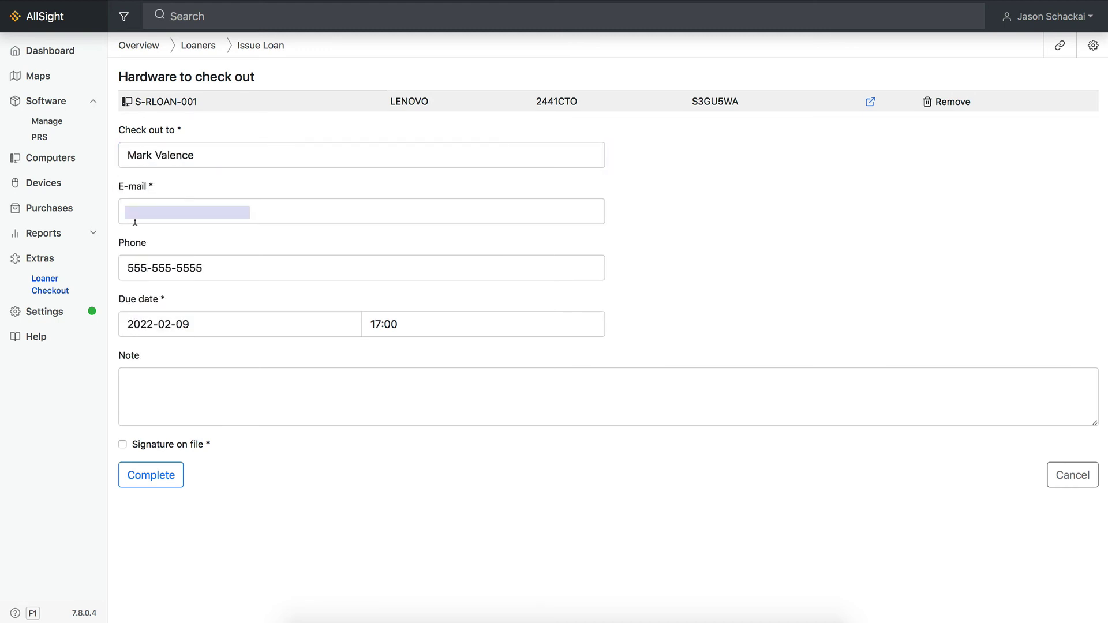
pyautogui.click(123, 445)
pyautogui.click(146, 477)
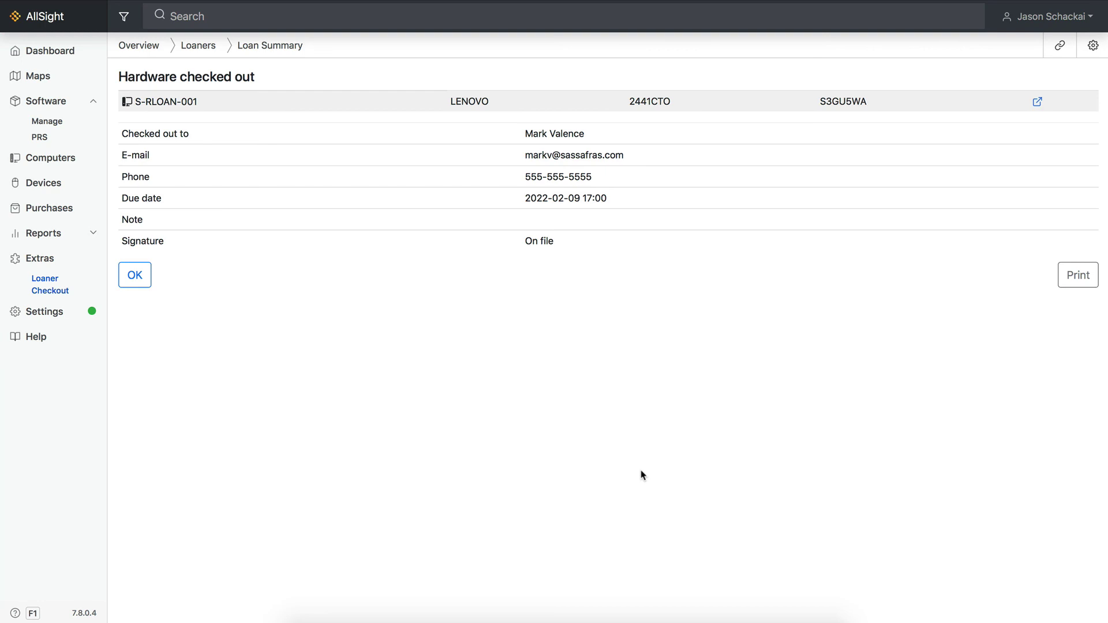
pyautogui.click(1075, 274)
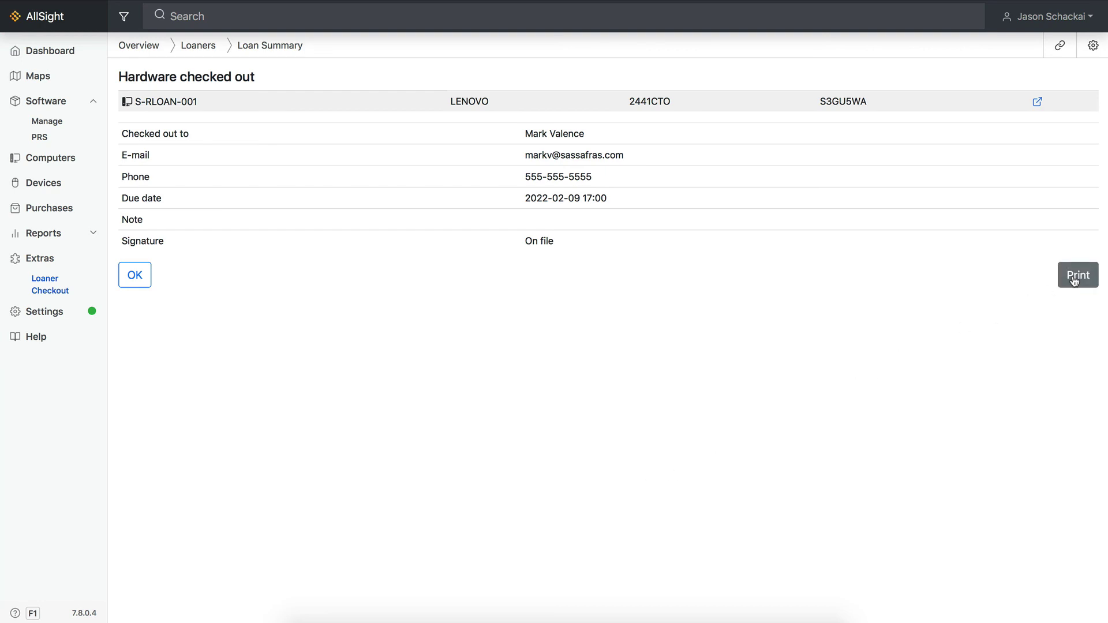
pyautogui.click(139, 277)
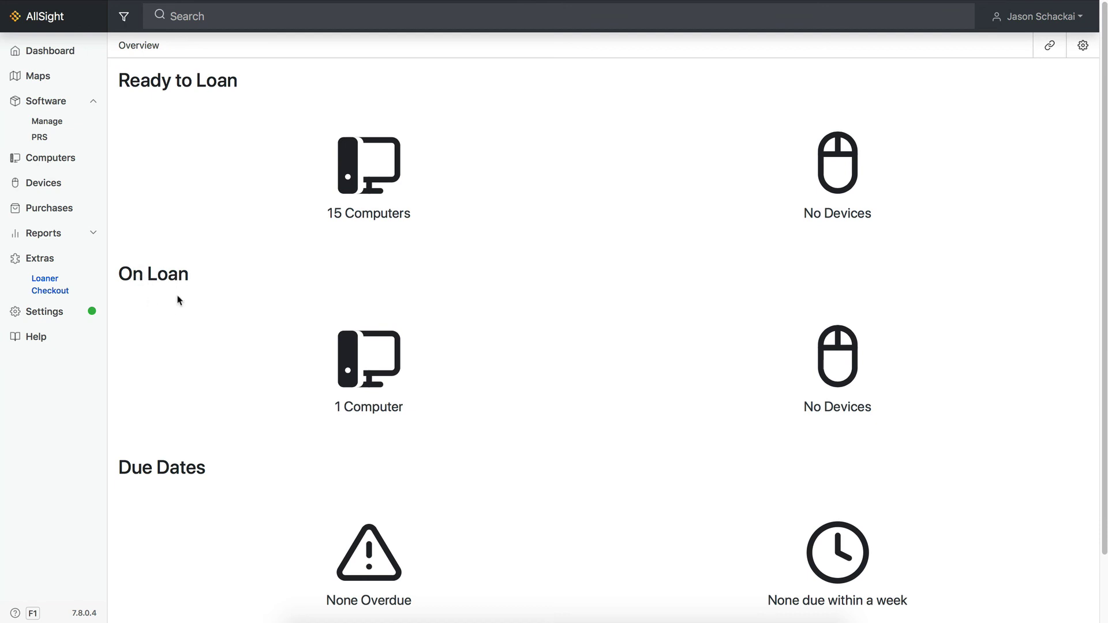
# - Return S-RLOAN-001 from the On Loan computers list and dismiss the confirmation
pyautogui.click(365, 387)
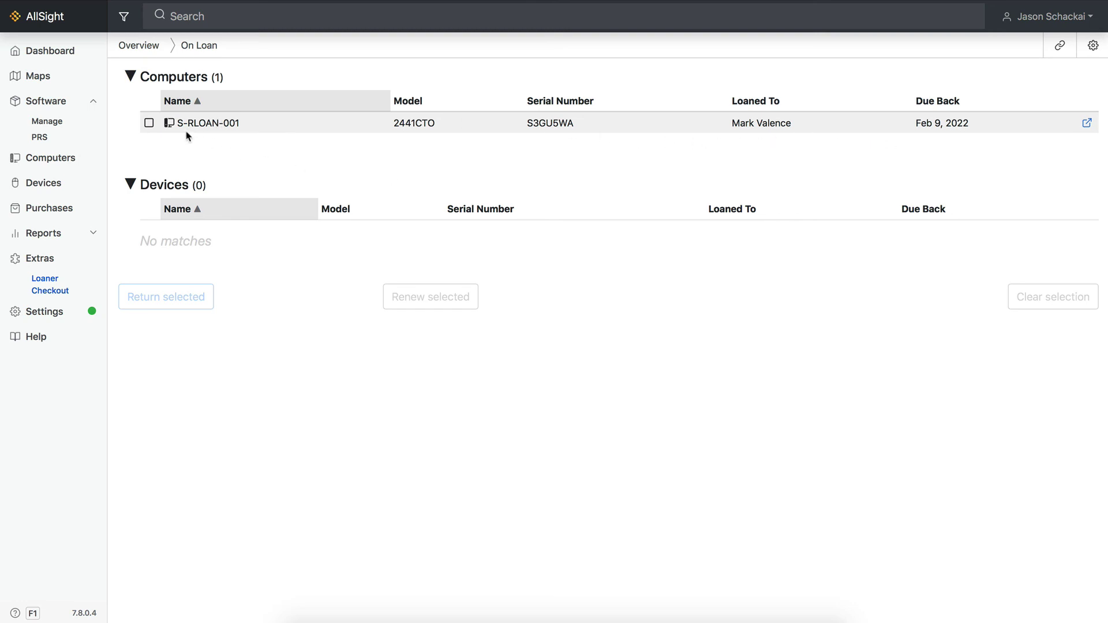
pyautogui.click(149, 123)
pyautogui.click(163, 296)
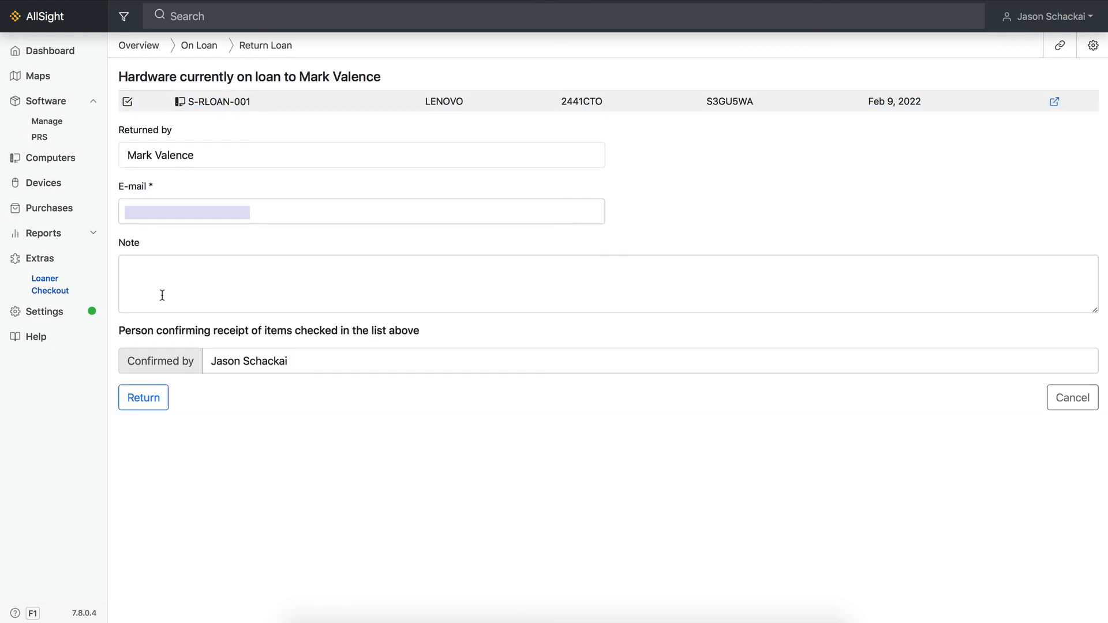
pyautogui.click(147, 406)
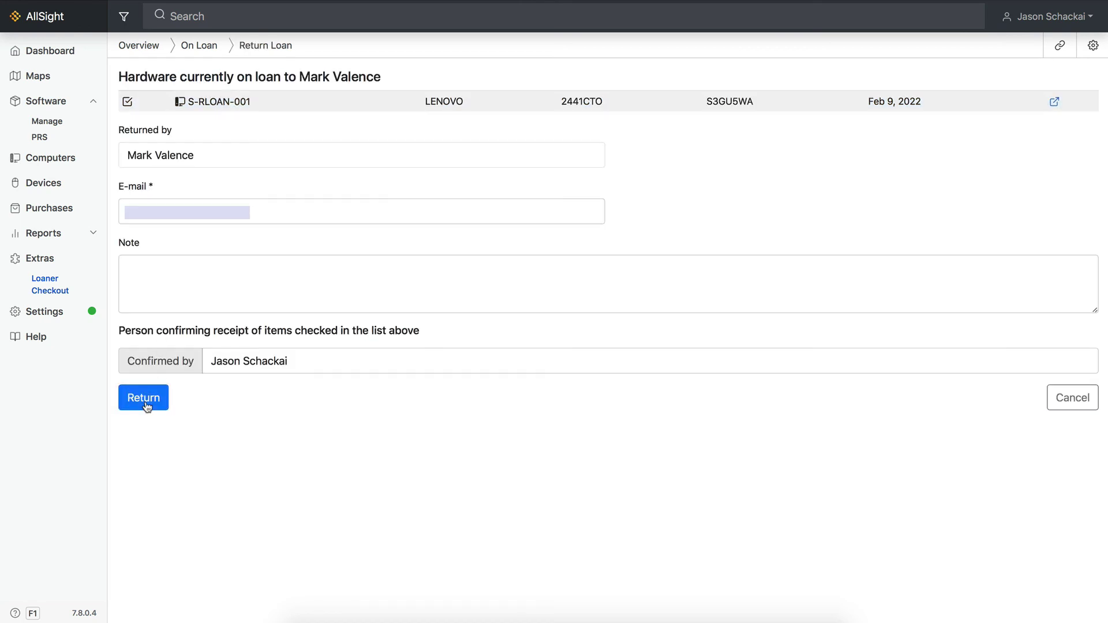
pyautogui.click(134, 238)
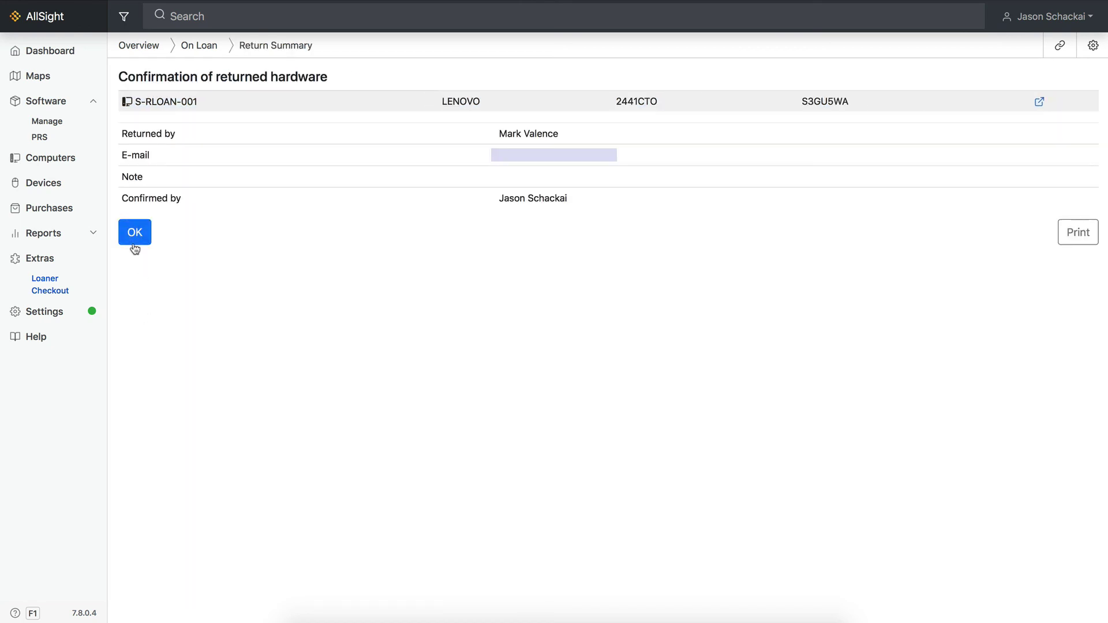